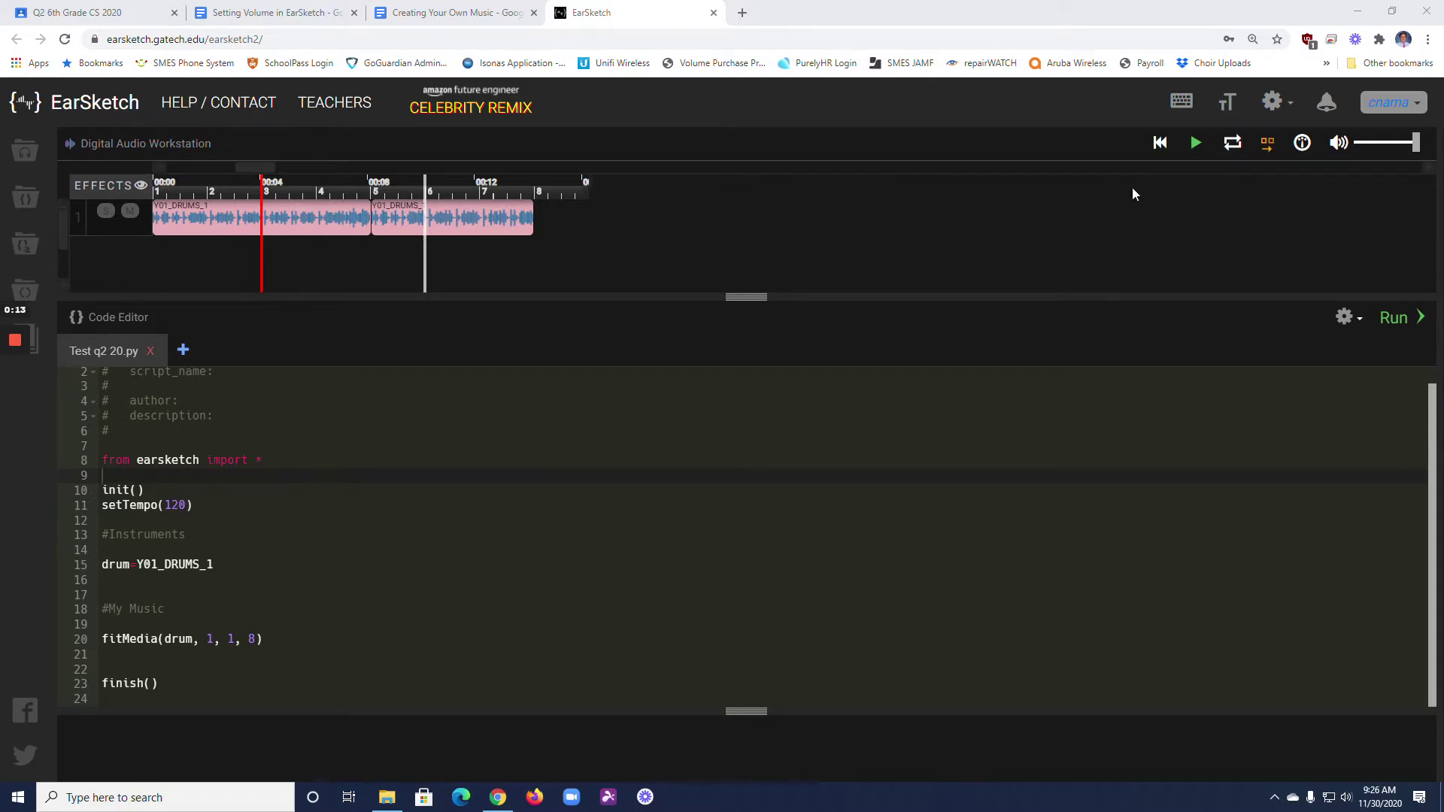
Preview the drum track, then add new lines below fitMedia for the '#Effects' comment.
left_click(1194, 142)
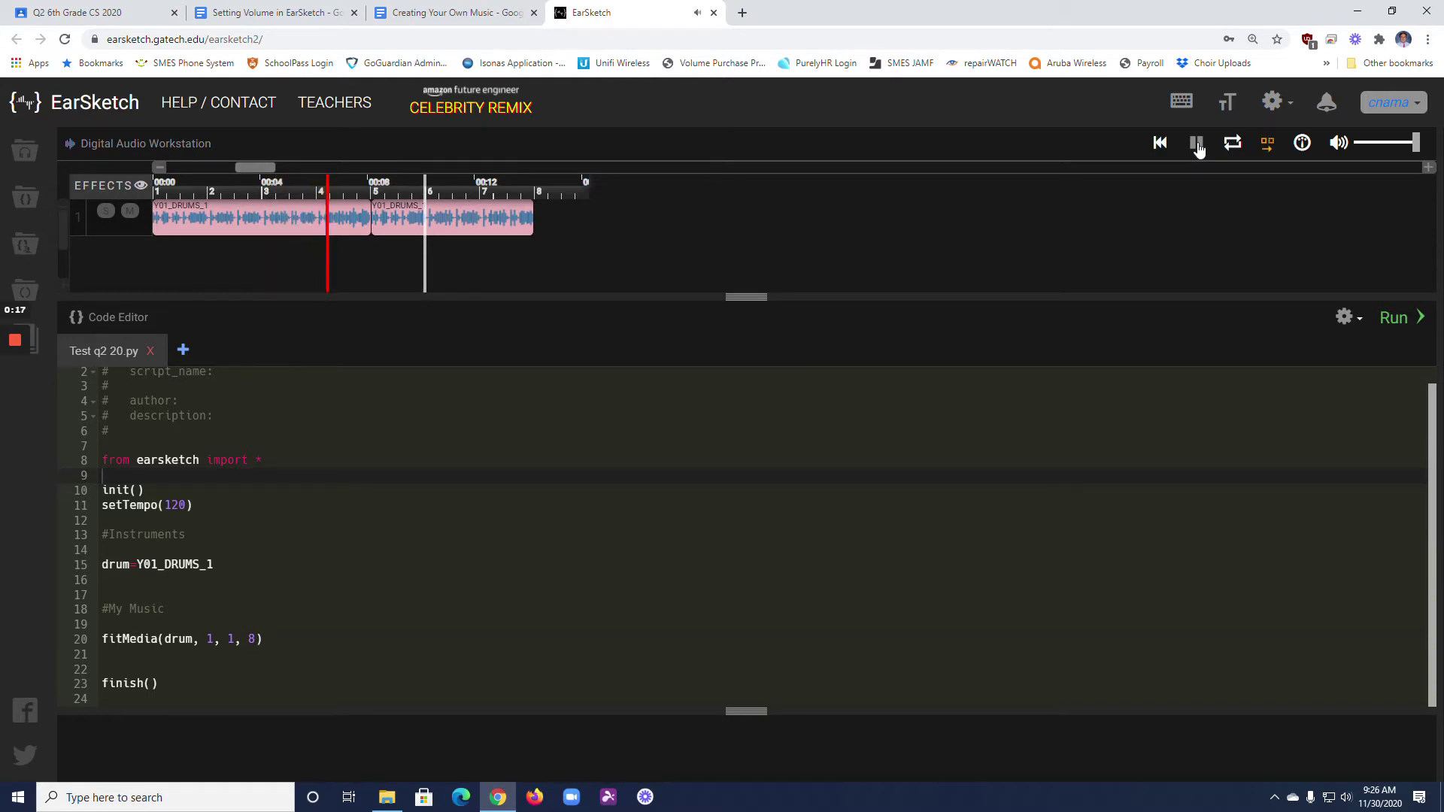
left_click(1197, 144)
left_click(273, 638)
key("Return")
key("Return")
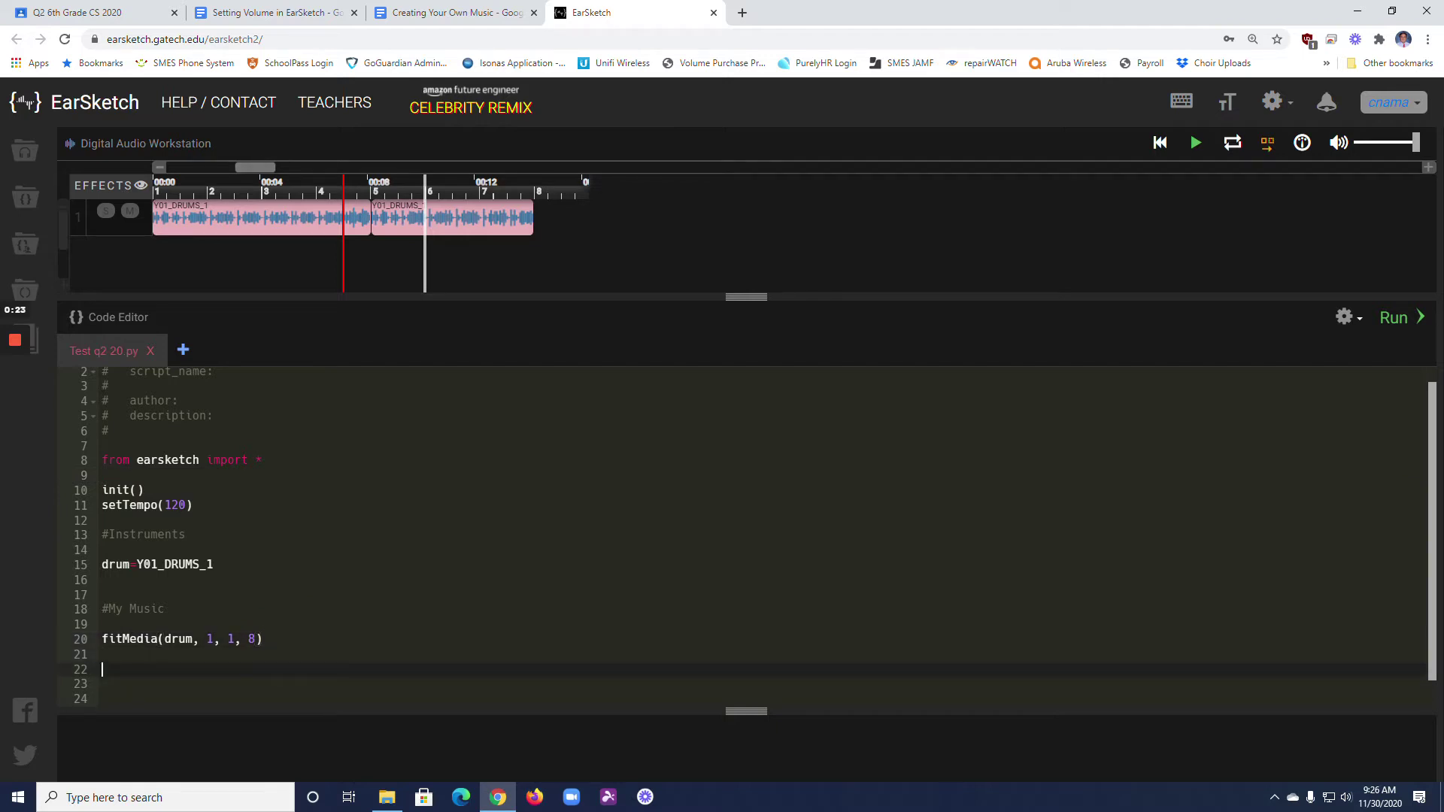
type("#Effe")
type("cts")
key("Return")
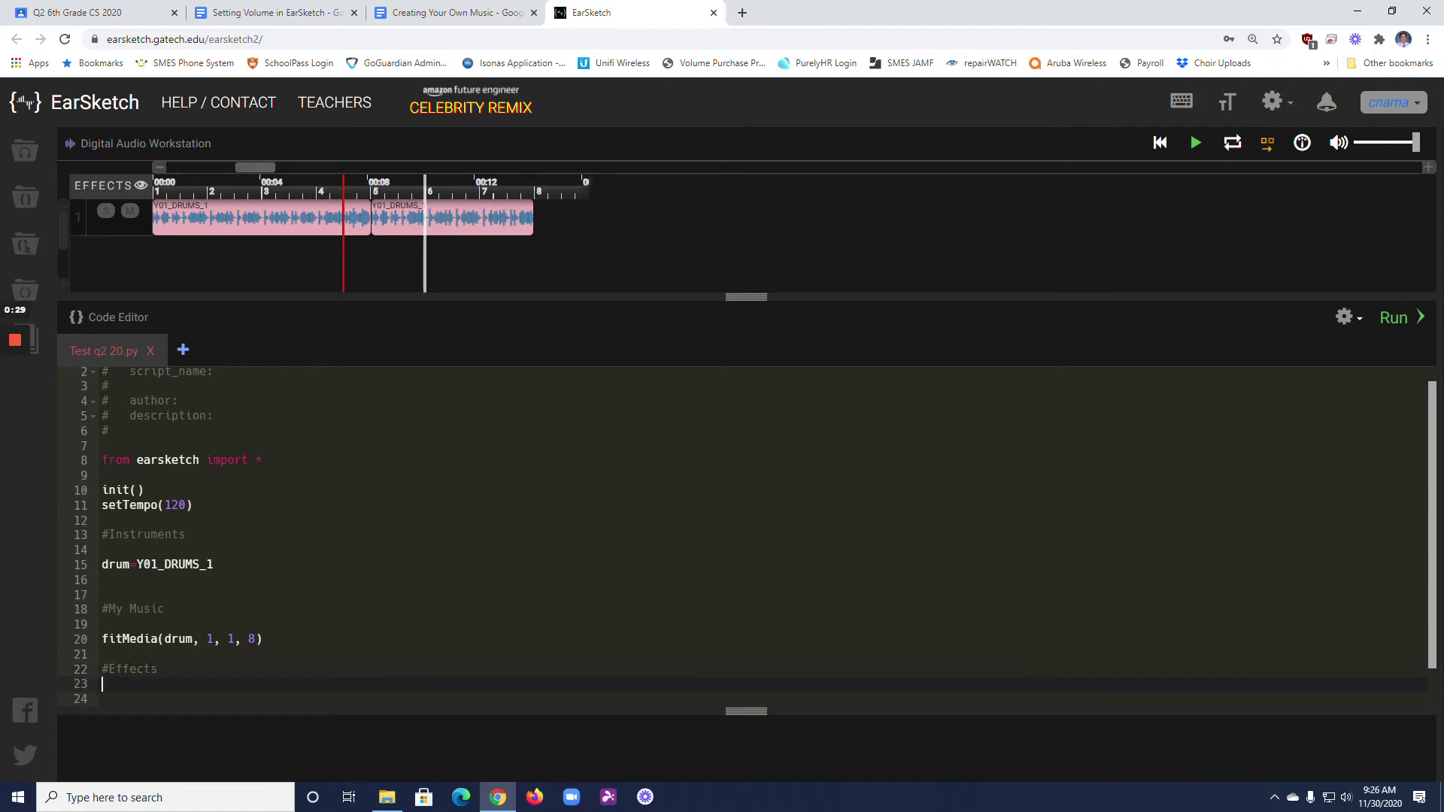
type("setEf")
type("fect(")
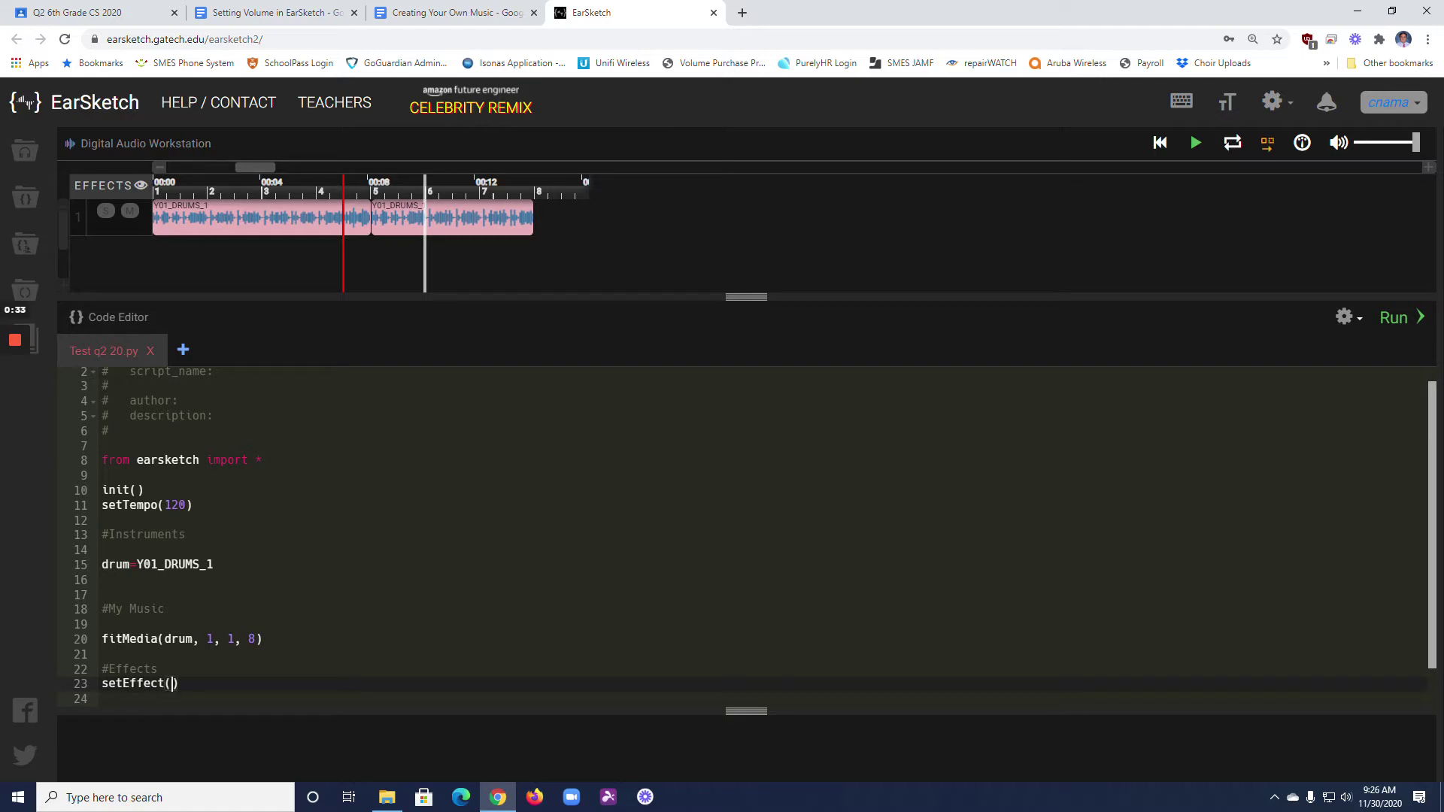
type("1")
type(", VOLUM")
type("E, GAIN, ")
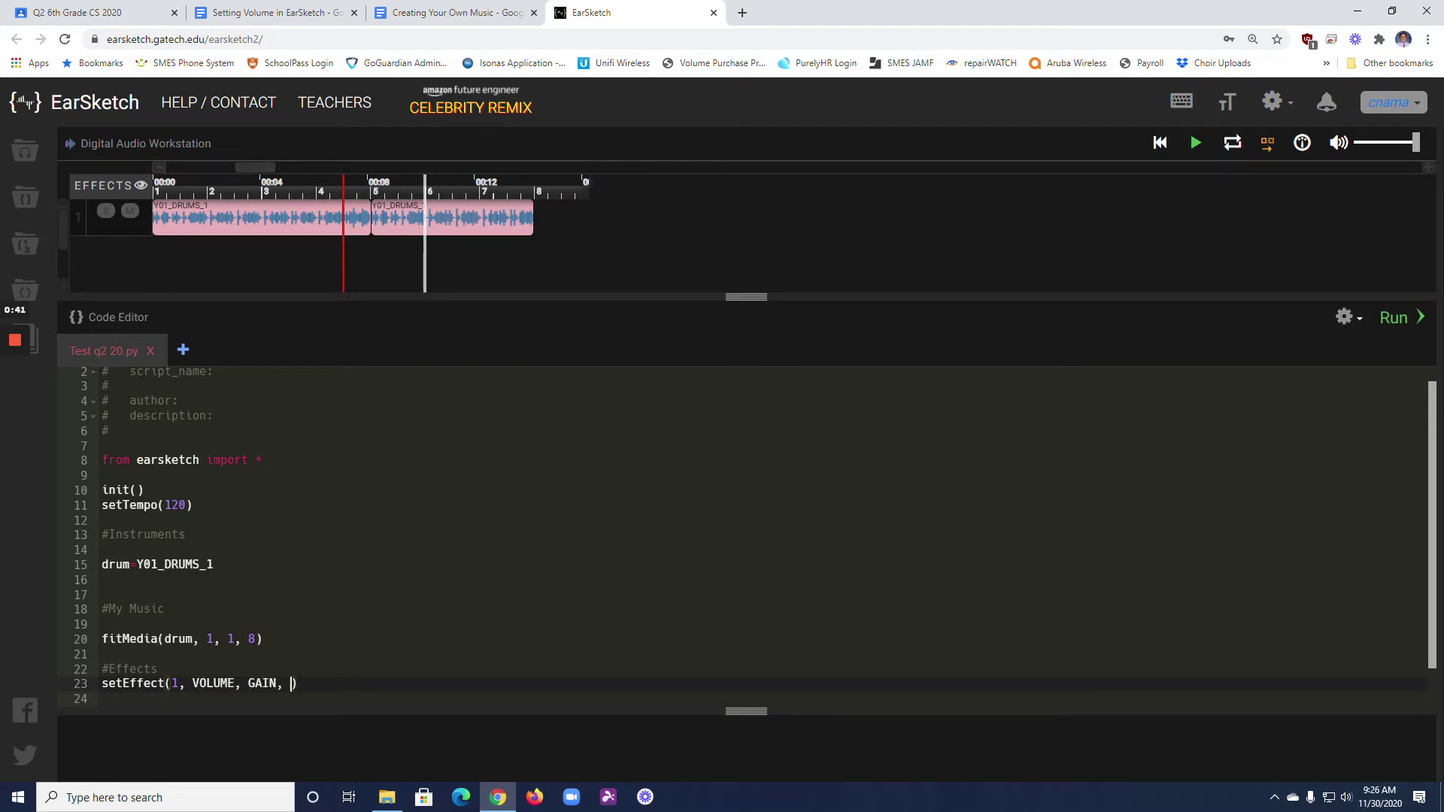
type("-20")
left_click(1398, 318)
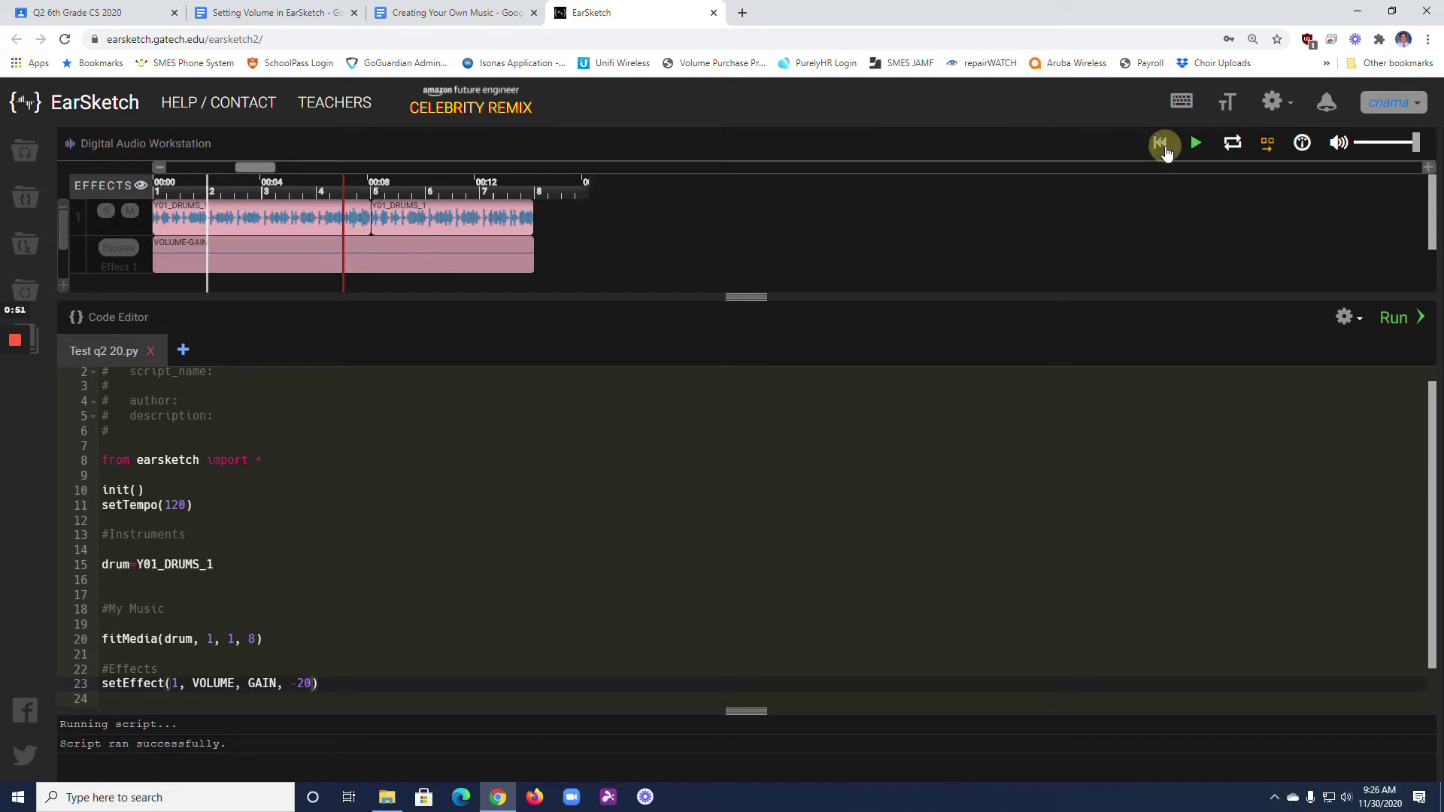
left_click(1160, 142)
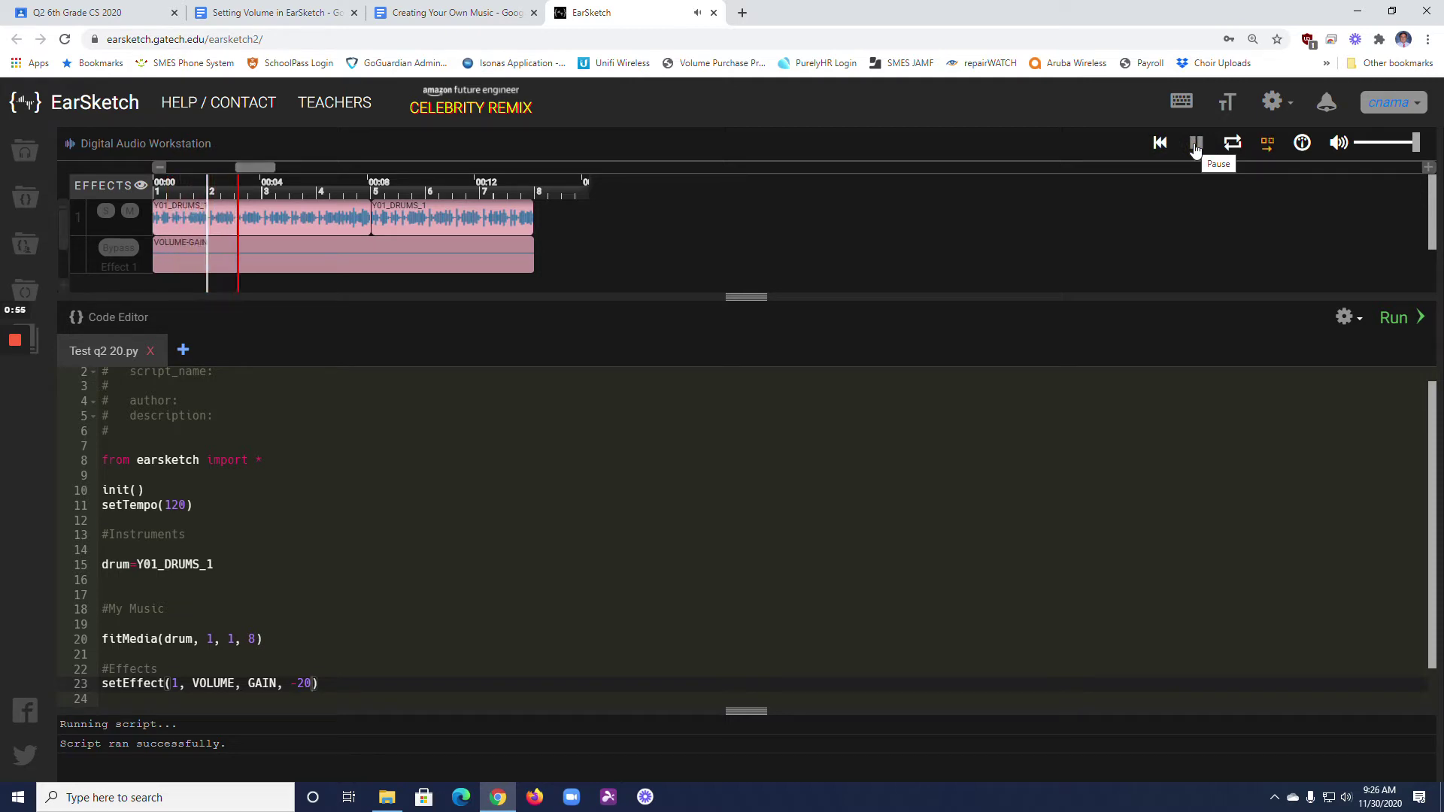
left_click(1196, 143)
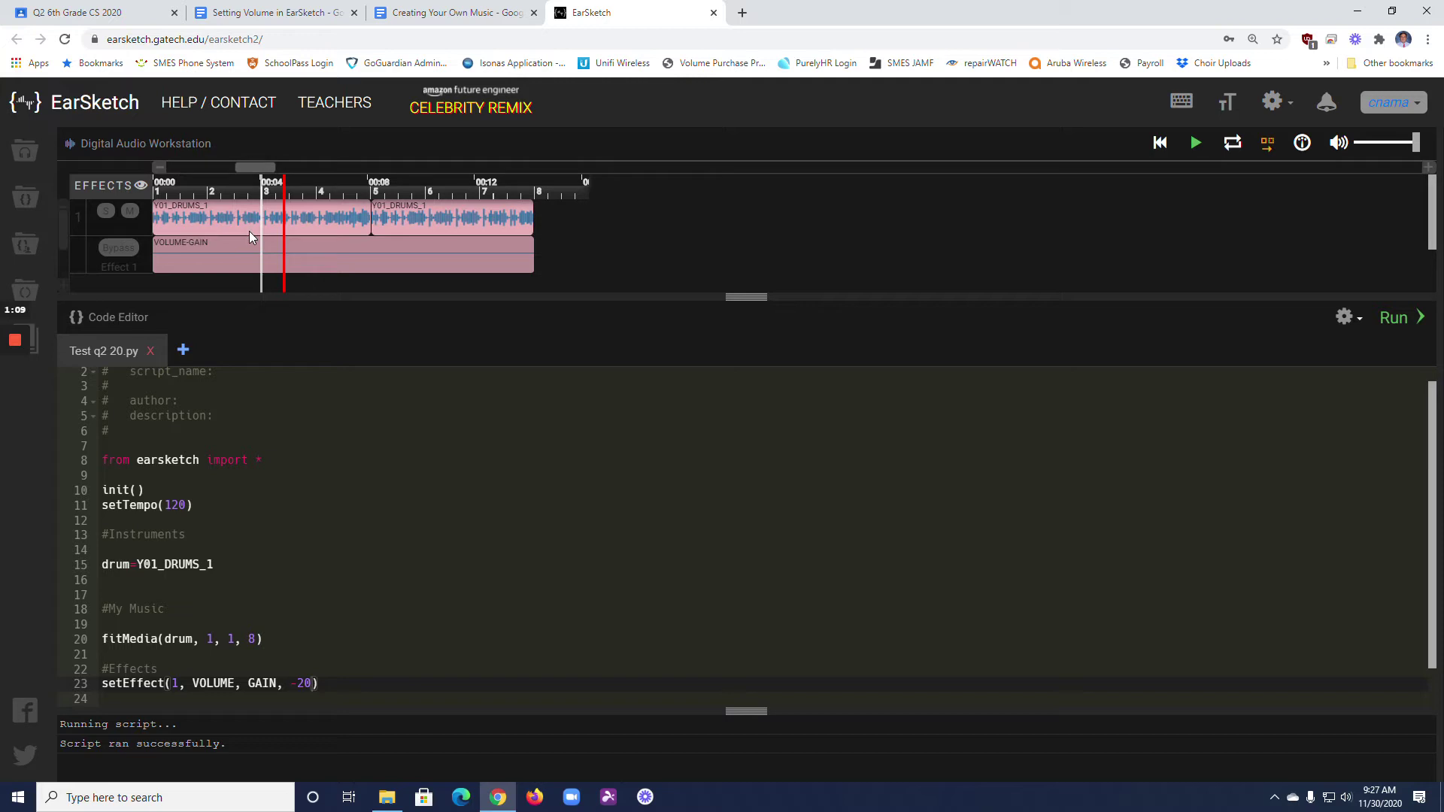
Copy the guide's envelope example setEffect(1, VOLUME, GAIN, -60, 1, 0, 3).
left_click(277, 12)
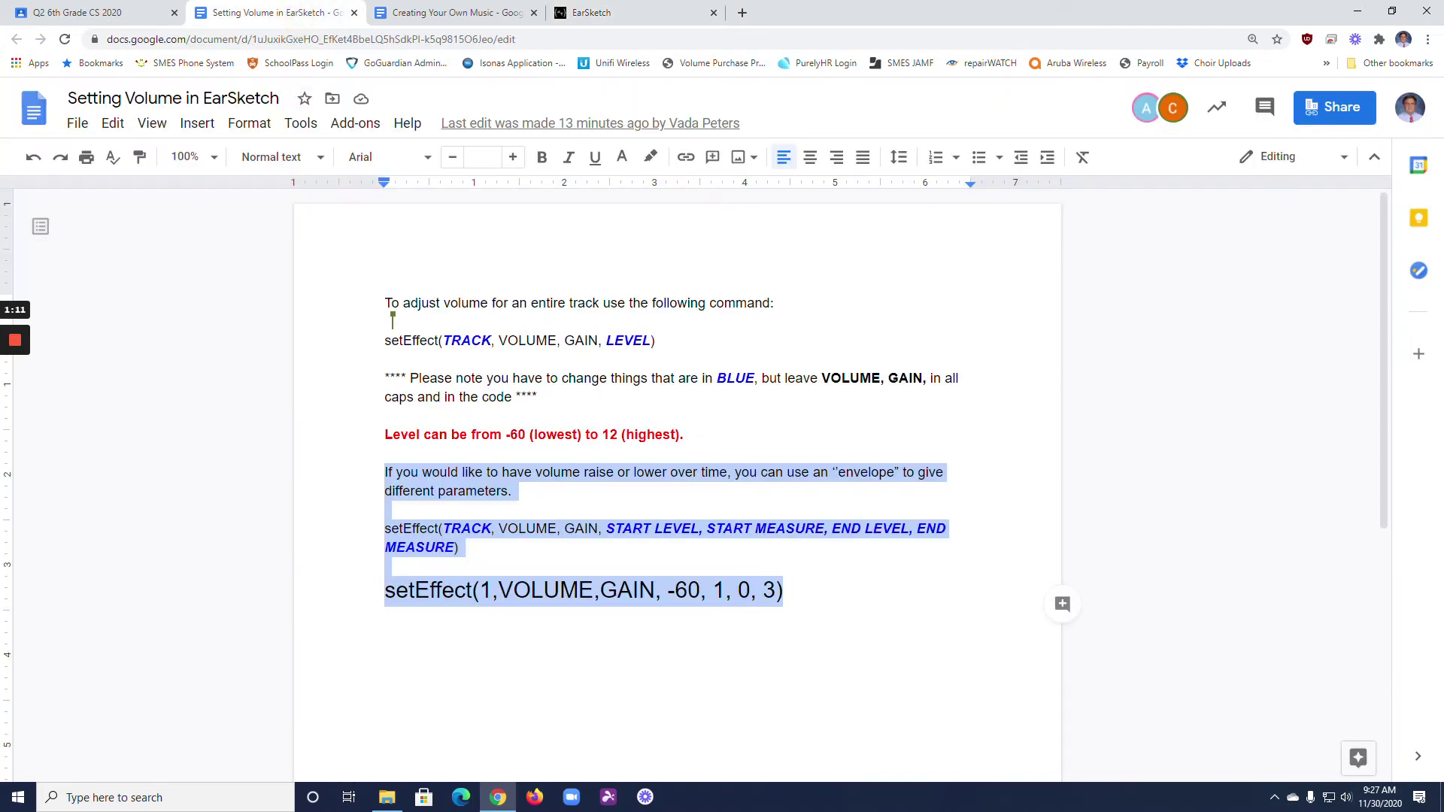
left_click(531, 589)
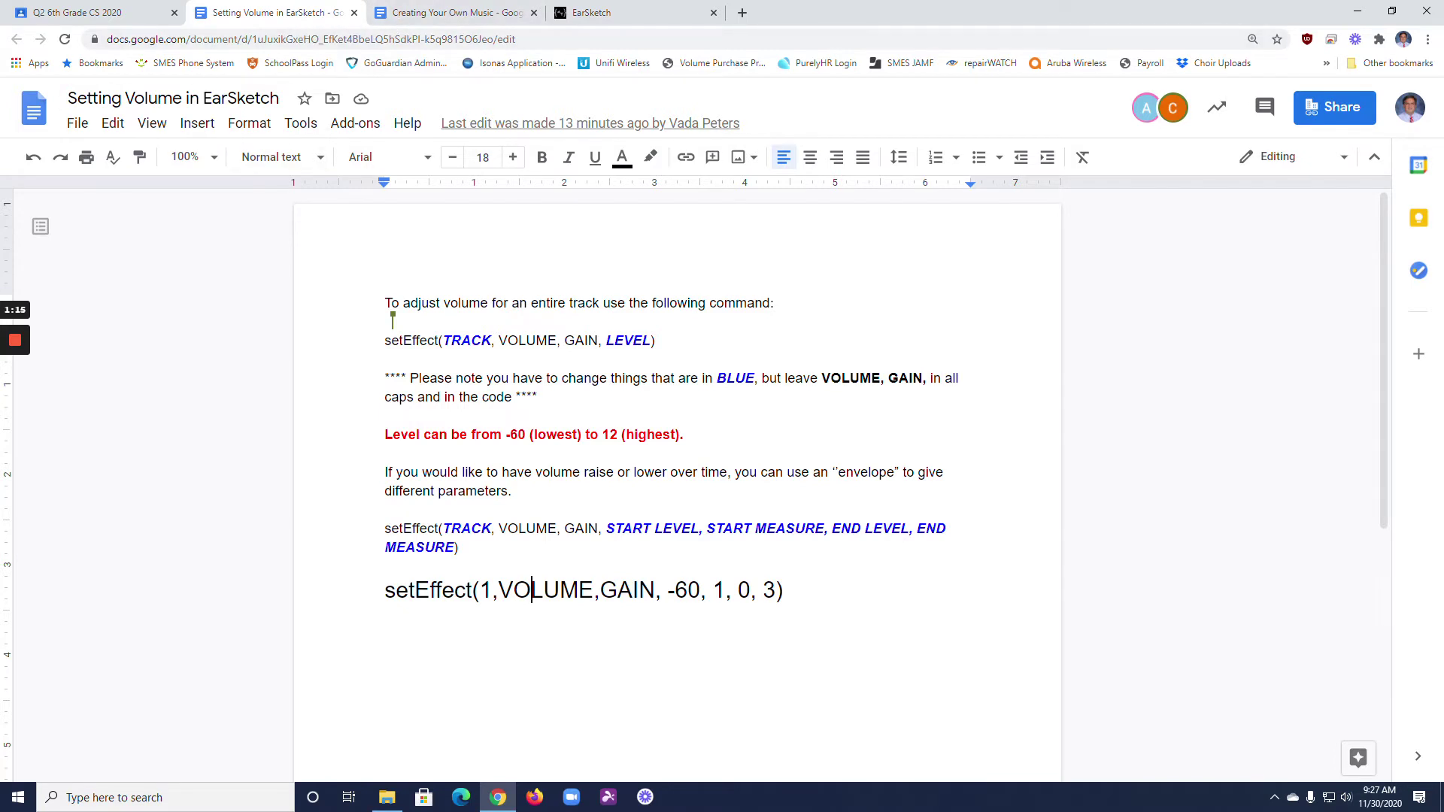
left_click_drag(783, 590, 384, 589)
key("ctrl+c")
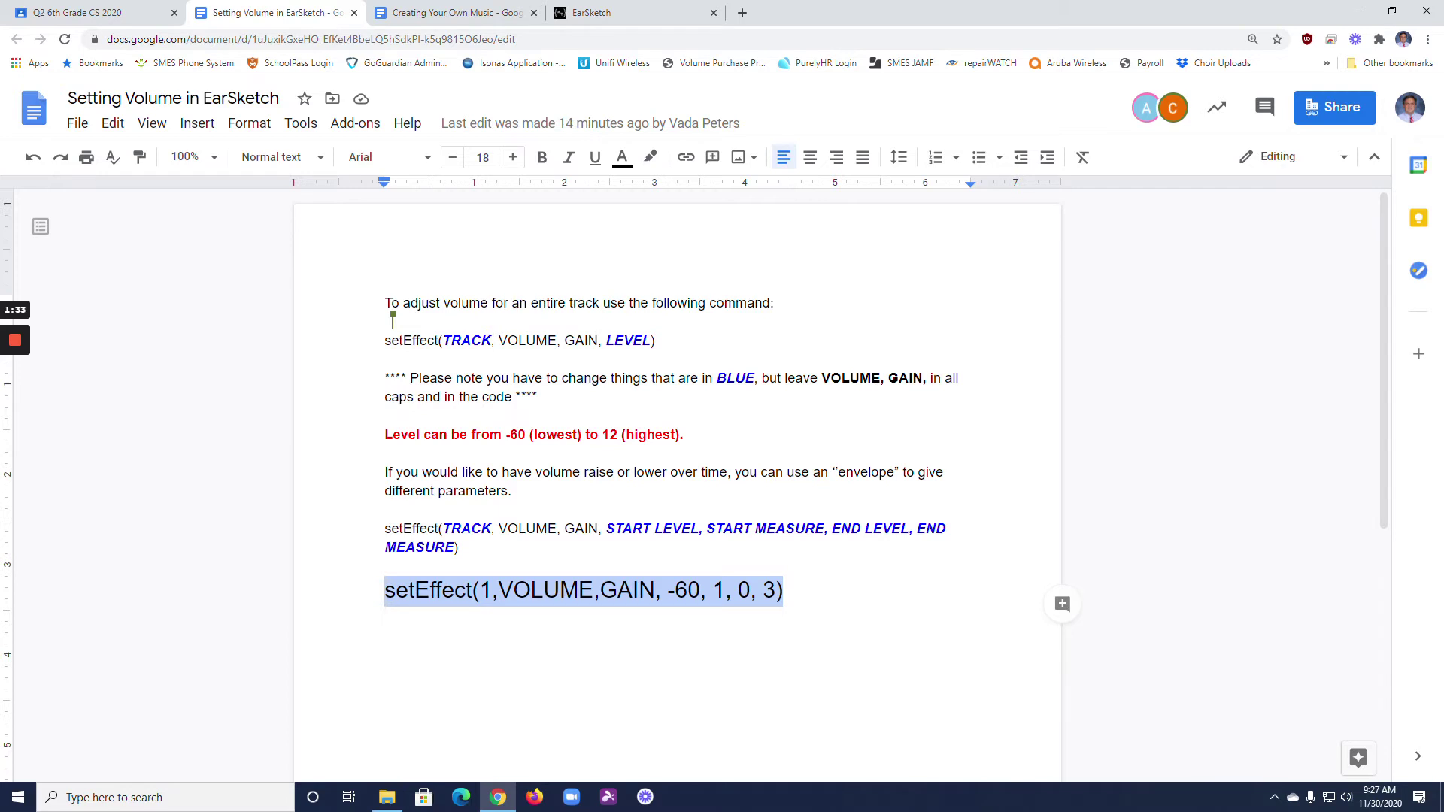
left_click(675, 590)
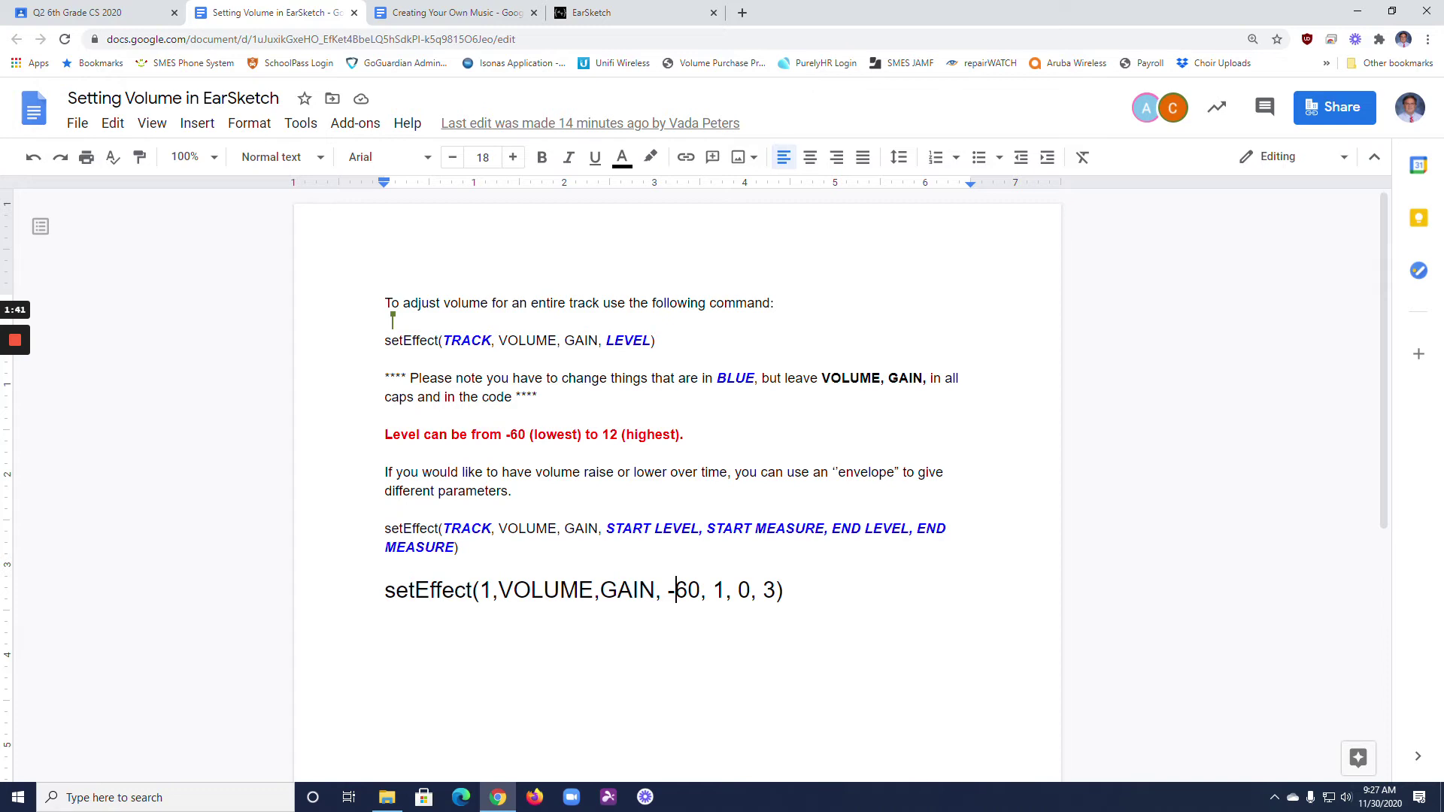
Paste the fade-in envelope line as line 24 and comment out the -20 gain line.
left_click(591, 12)
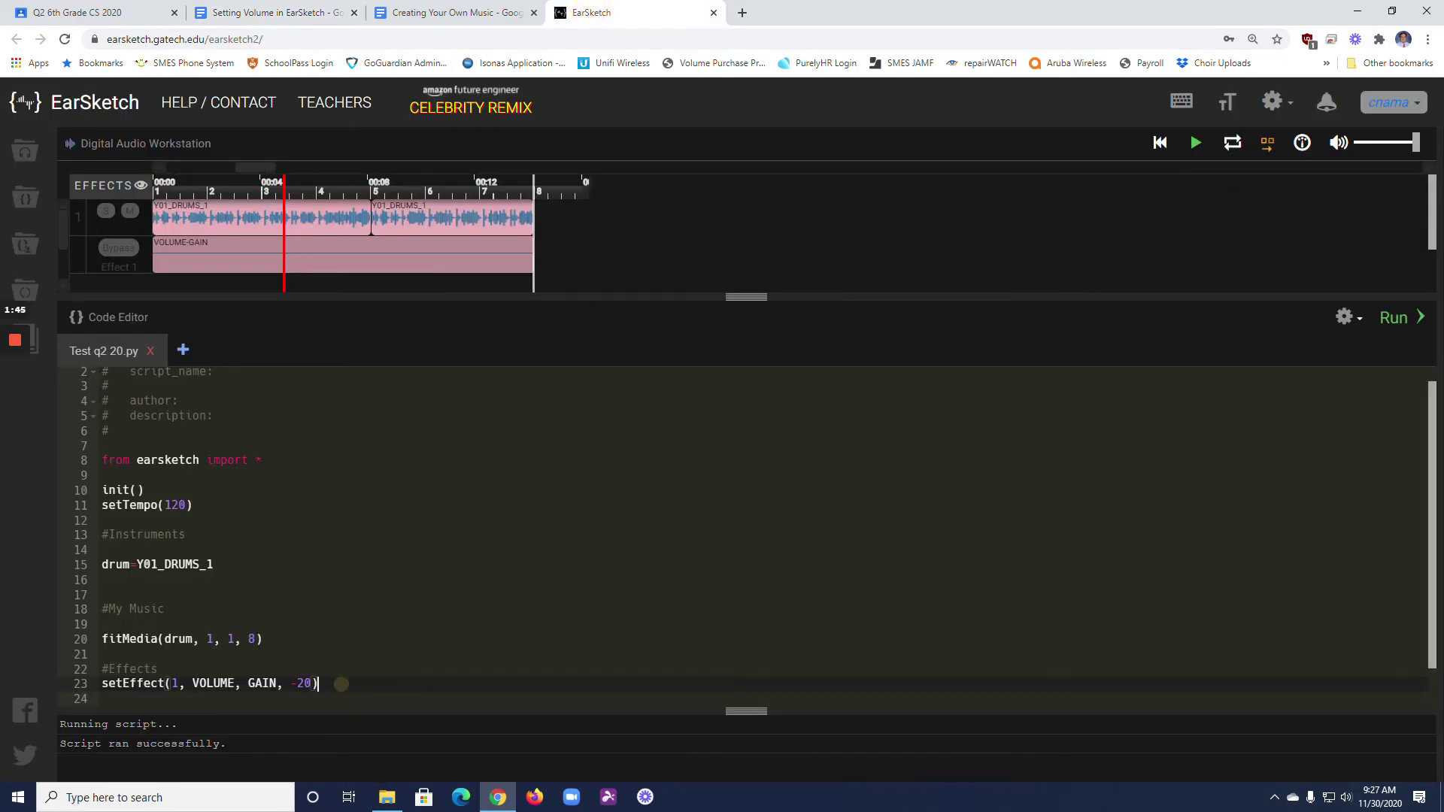
key("Return")
key("ctrl+v")
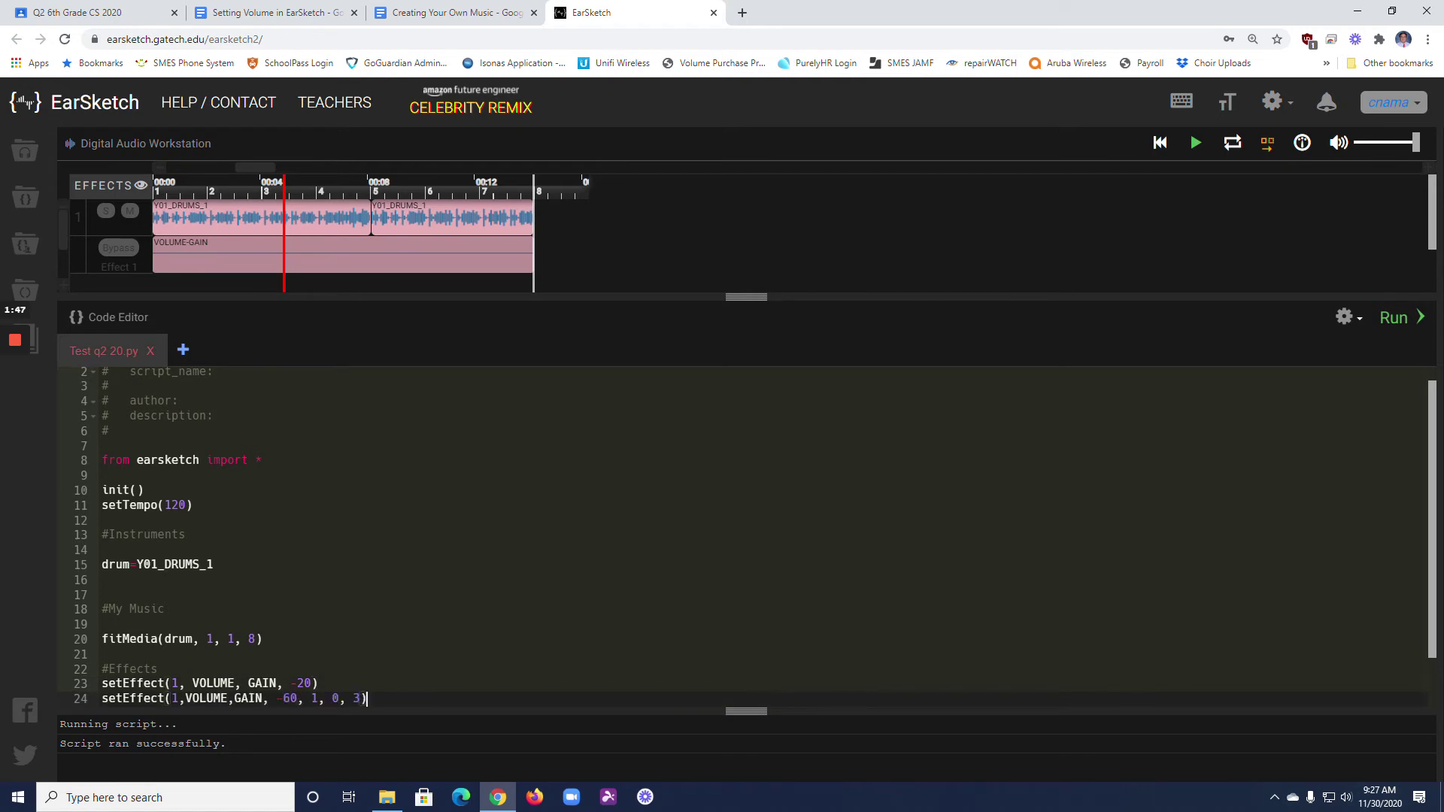
left_click(103, 682)
type("#")
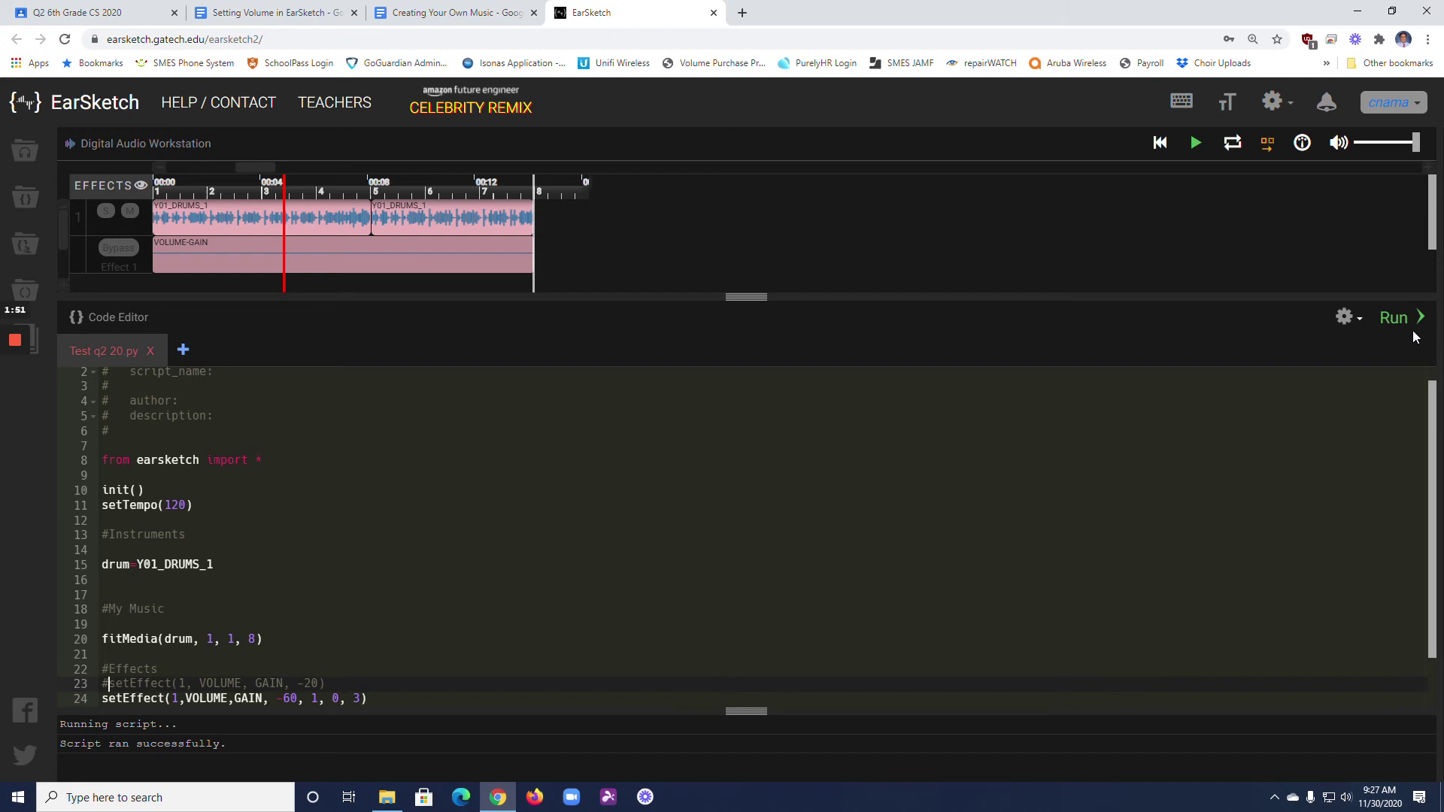
Rerun the script and play the drums from the start to hear the fade-in.
left_click(1399, 318)
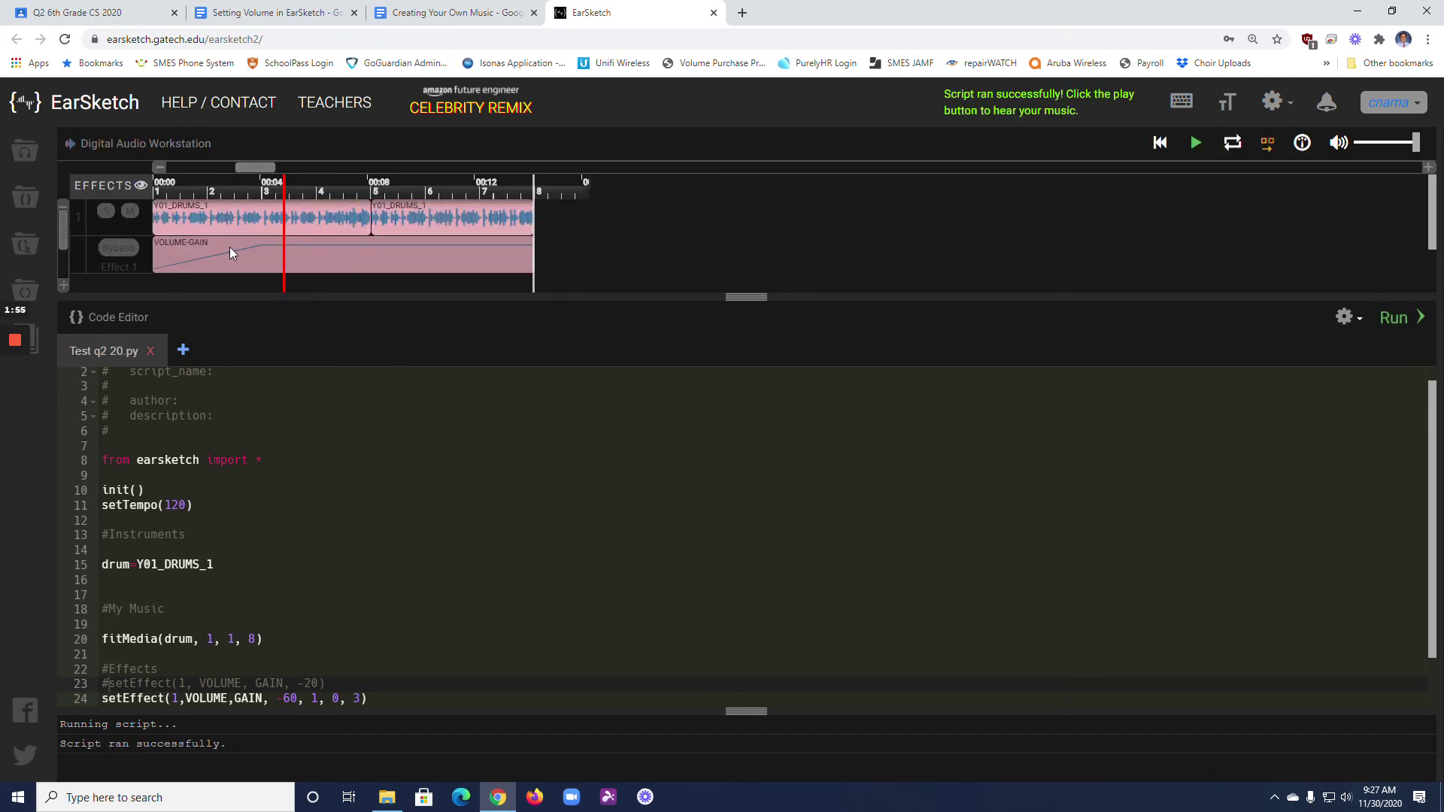
left_click(1159, 142)
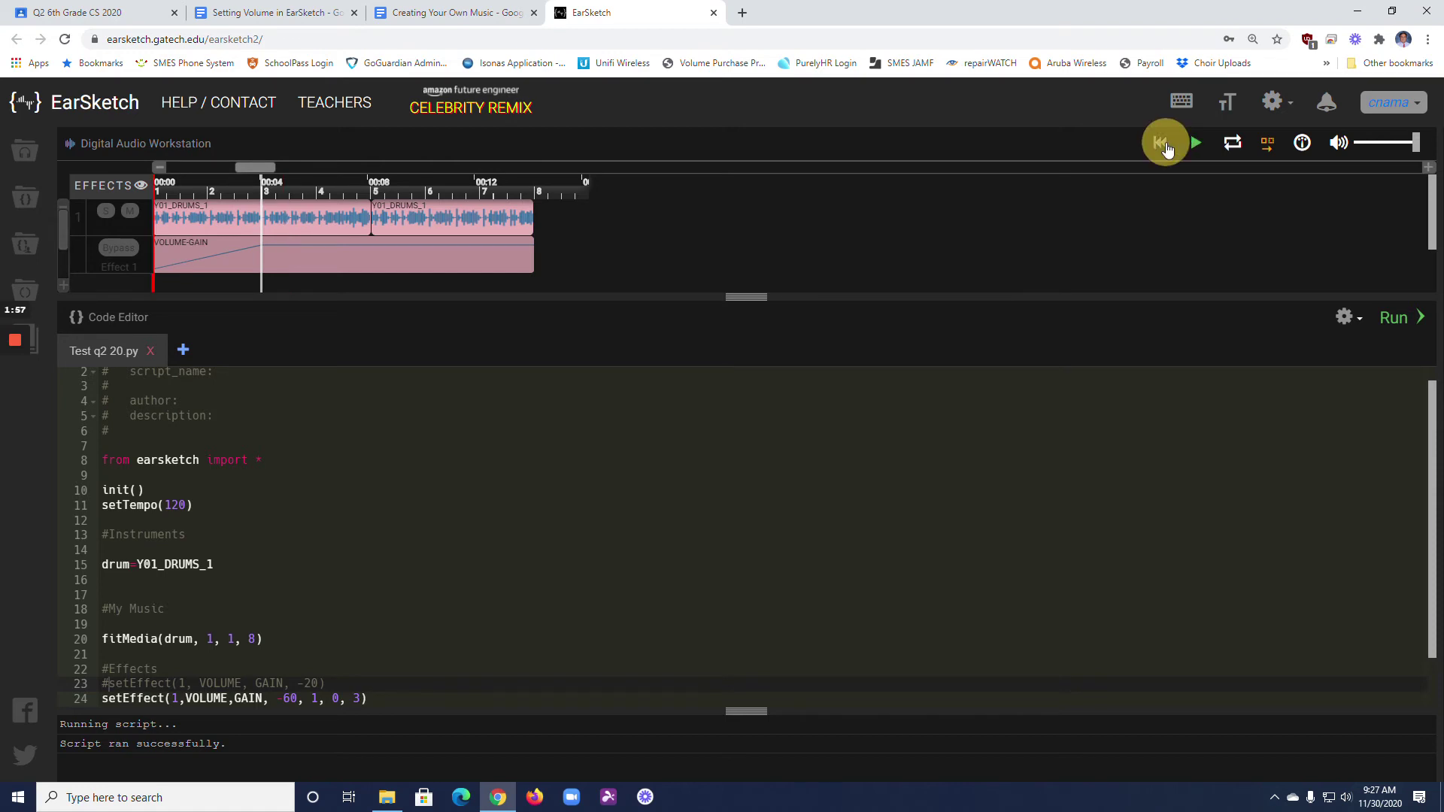
left_click(1194, 143)
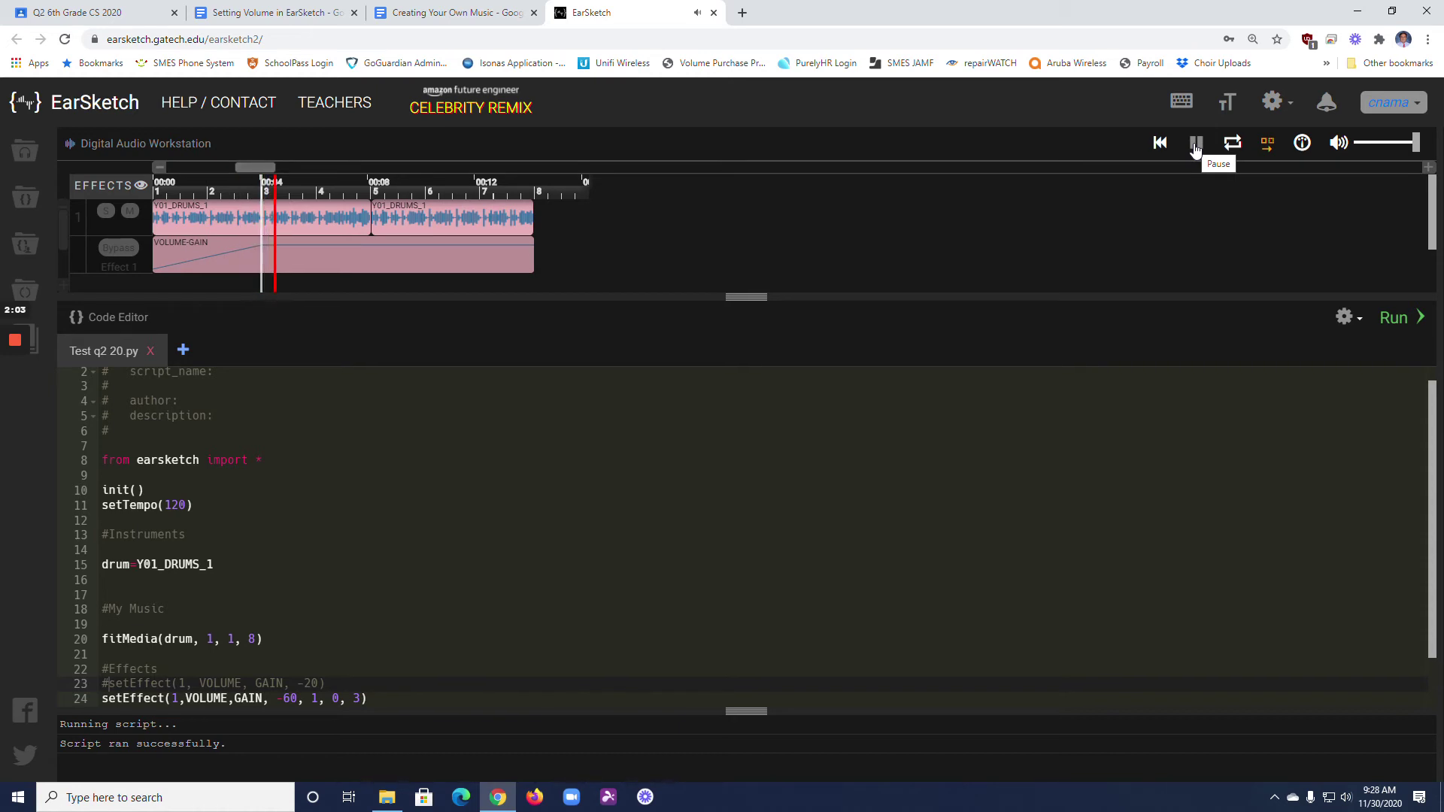
Stop playback and paste a copy of the fade-in line as a new line 25.
left_click(1196, 143)
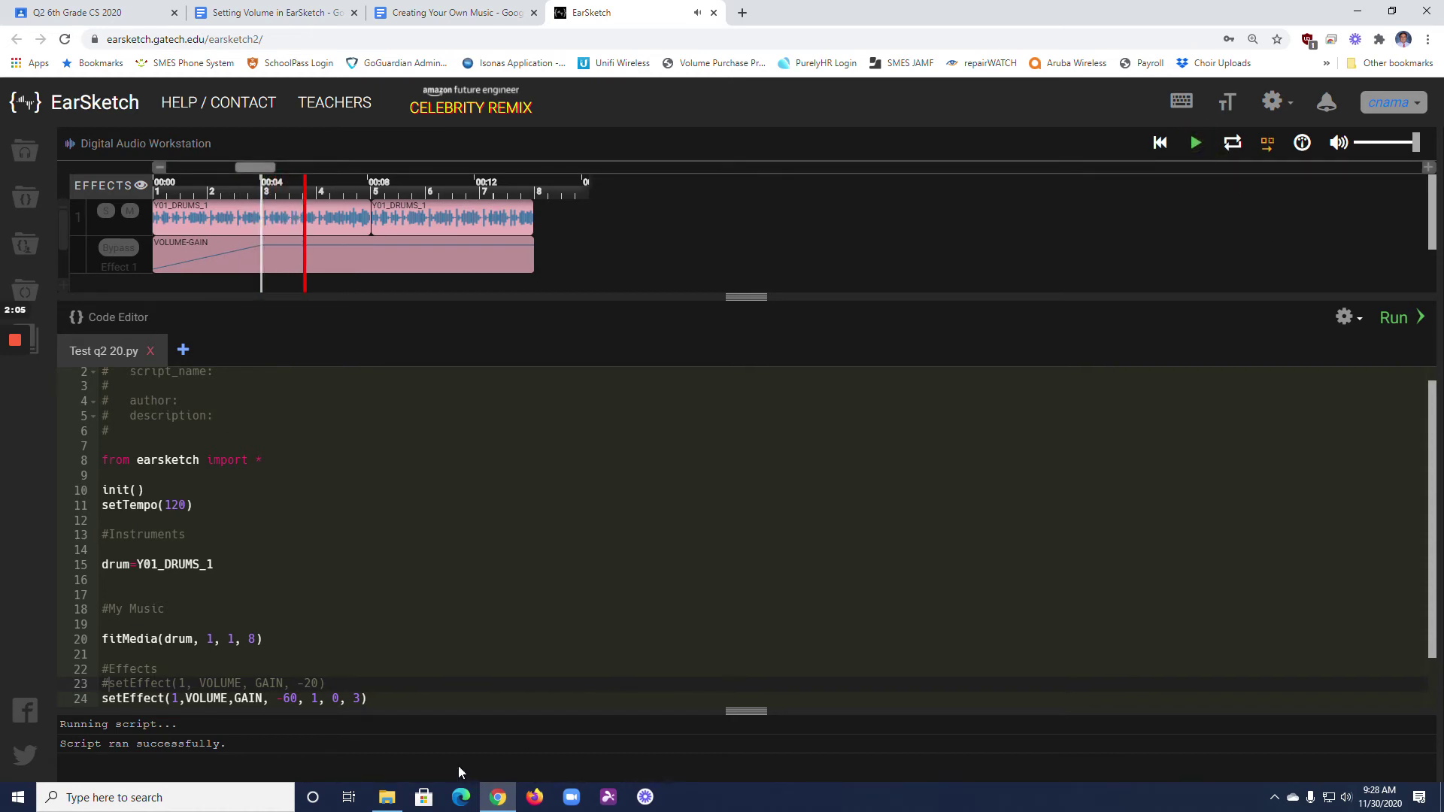
left_click(384, 698)
key("Return")
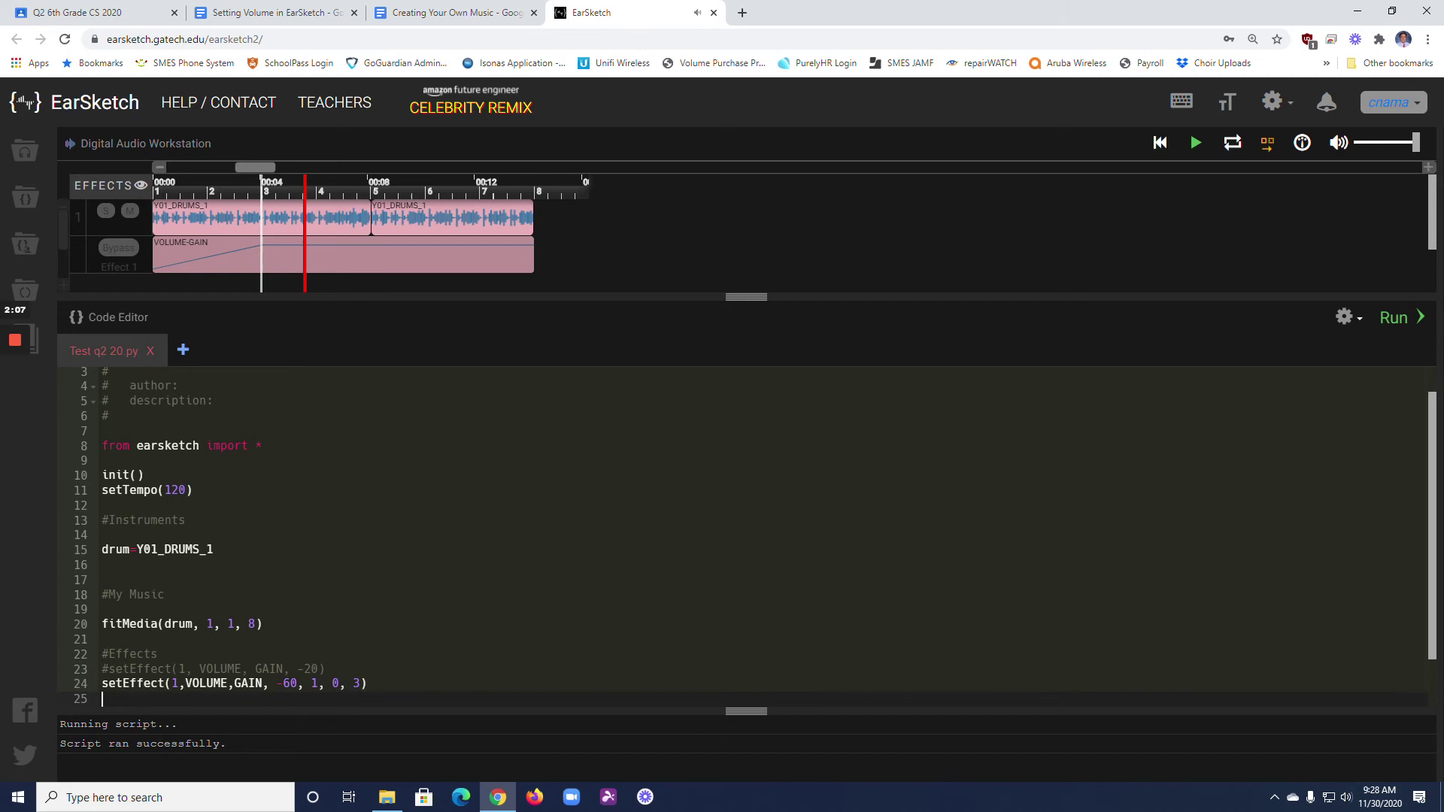
type("setEffect(1,VOLUME,GAIN, -60, 1, 0, 3)")
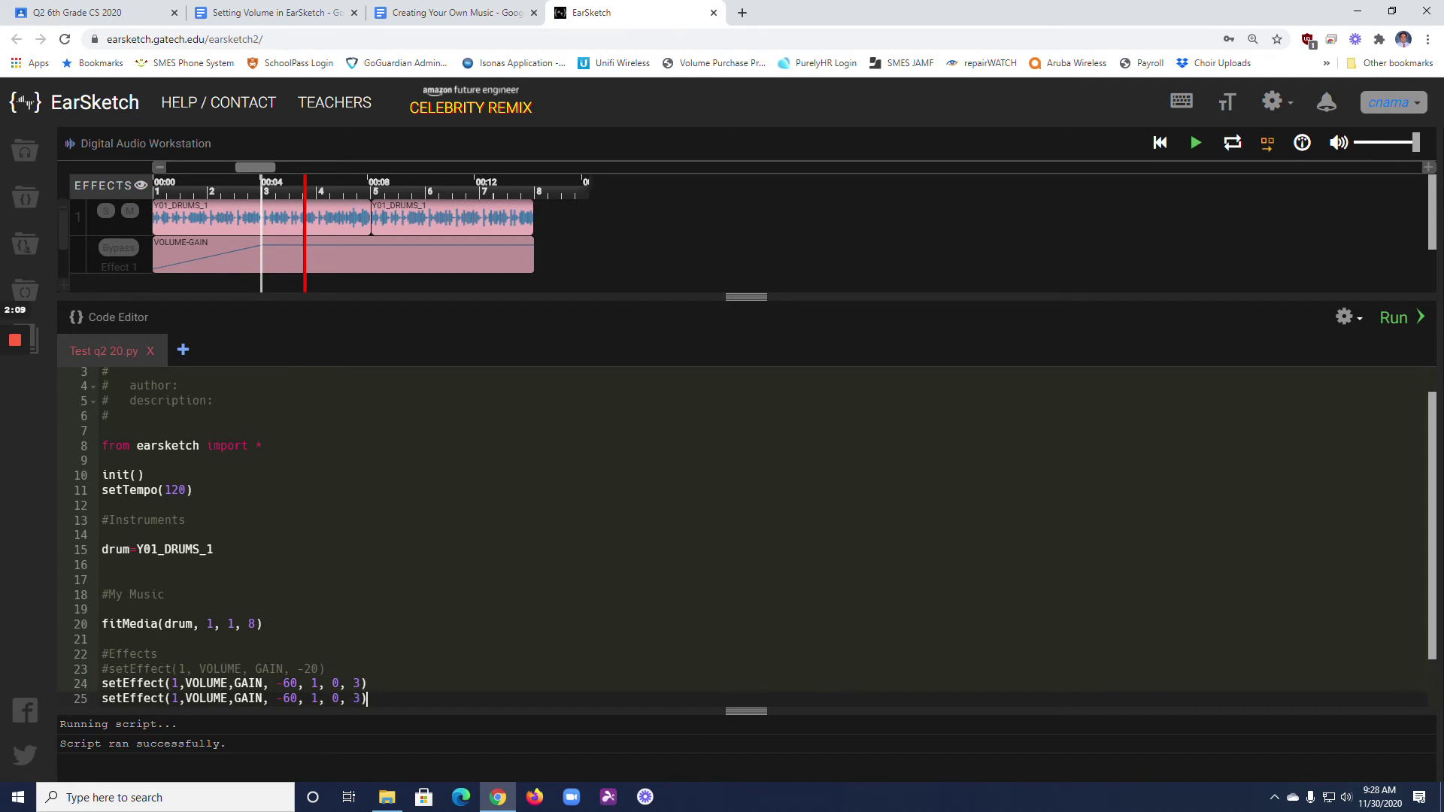
Edit line 25 to read setEffect(1, VOLUME, GAIN, 0, 6, -60, 8).
left_click(277, 698)
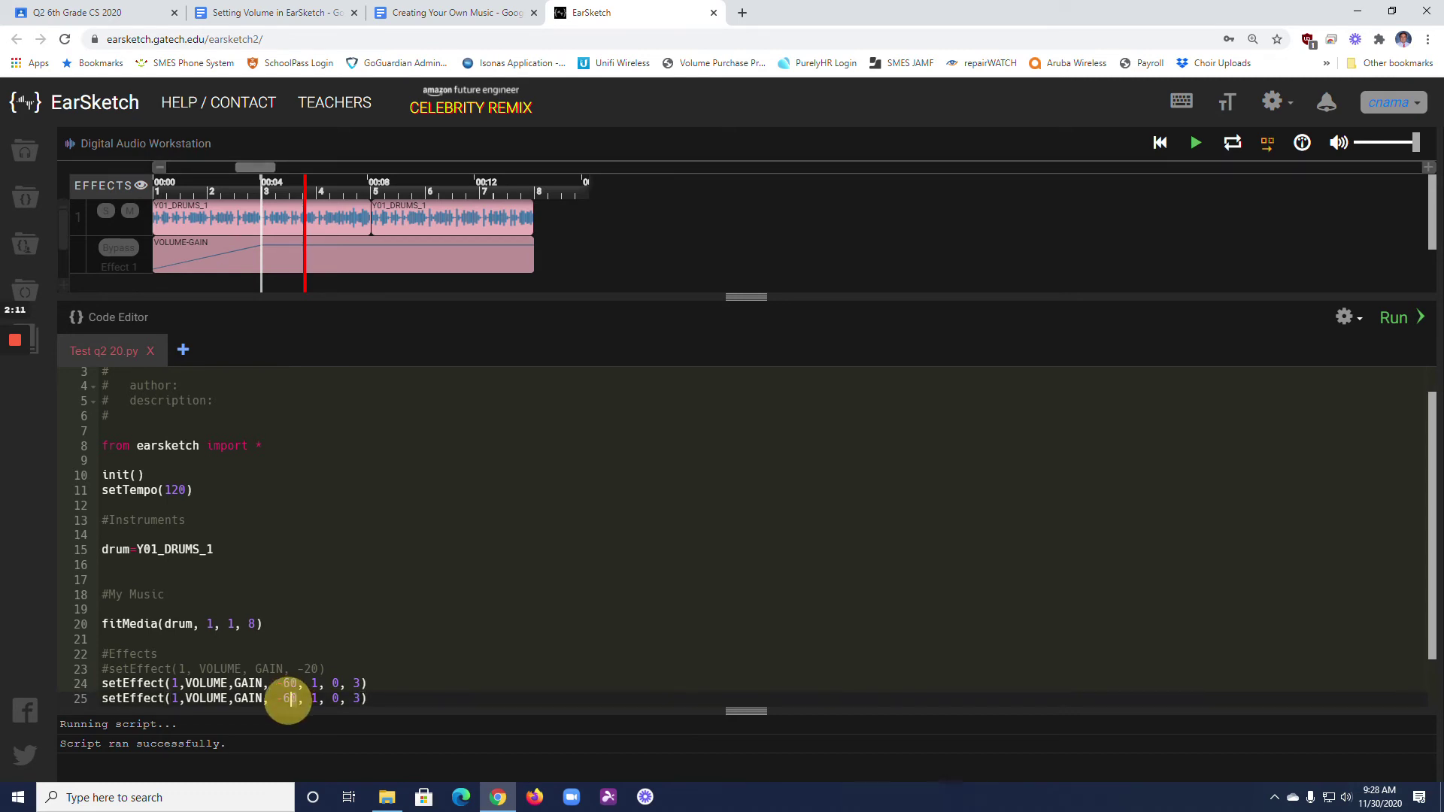
type("0")
left_click(302, 699)
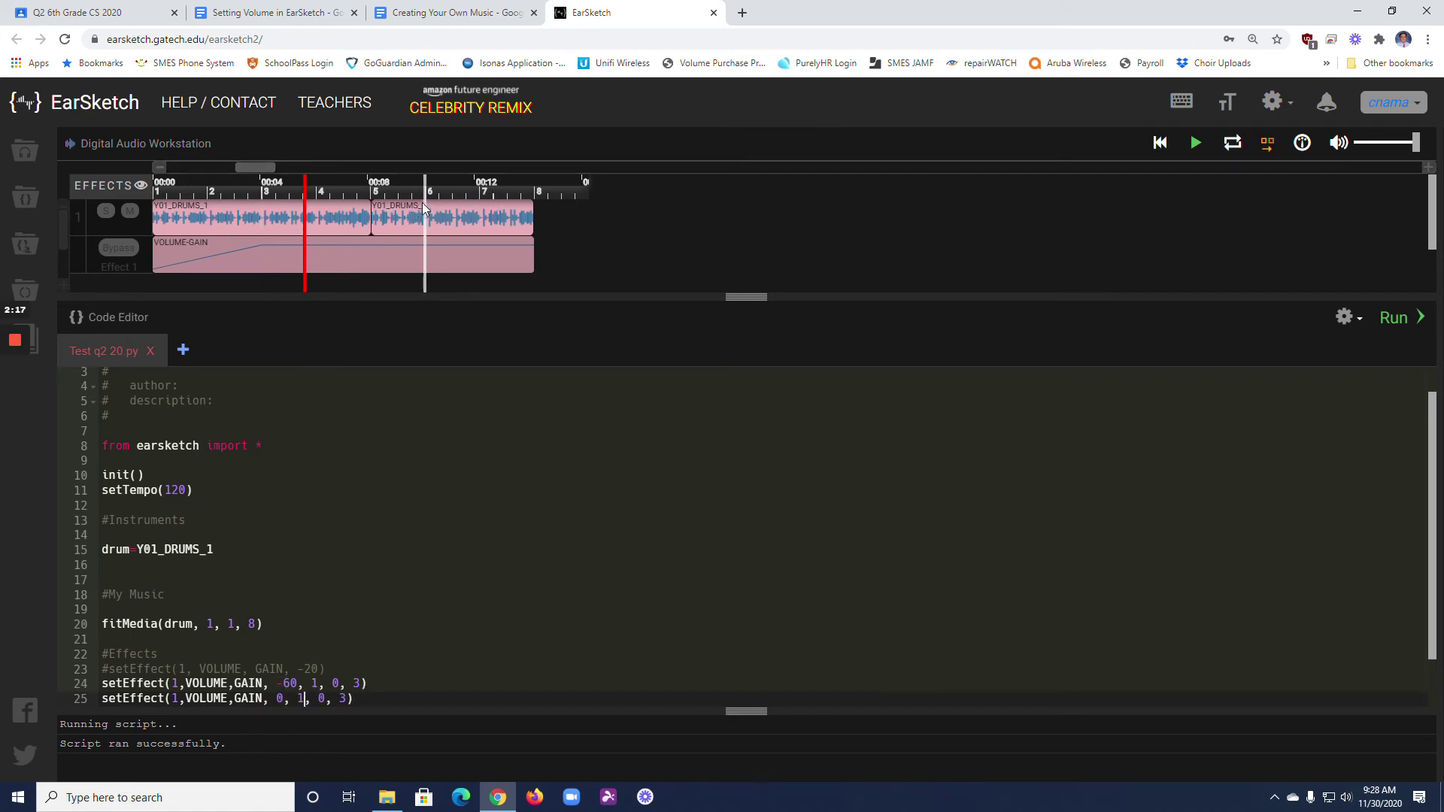
key("BackSpace")
type("6")
left_click(320, 699)
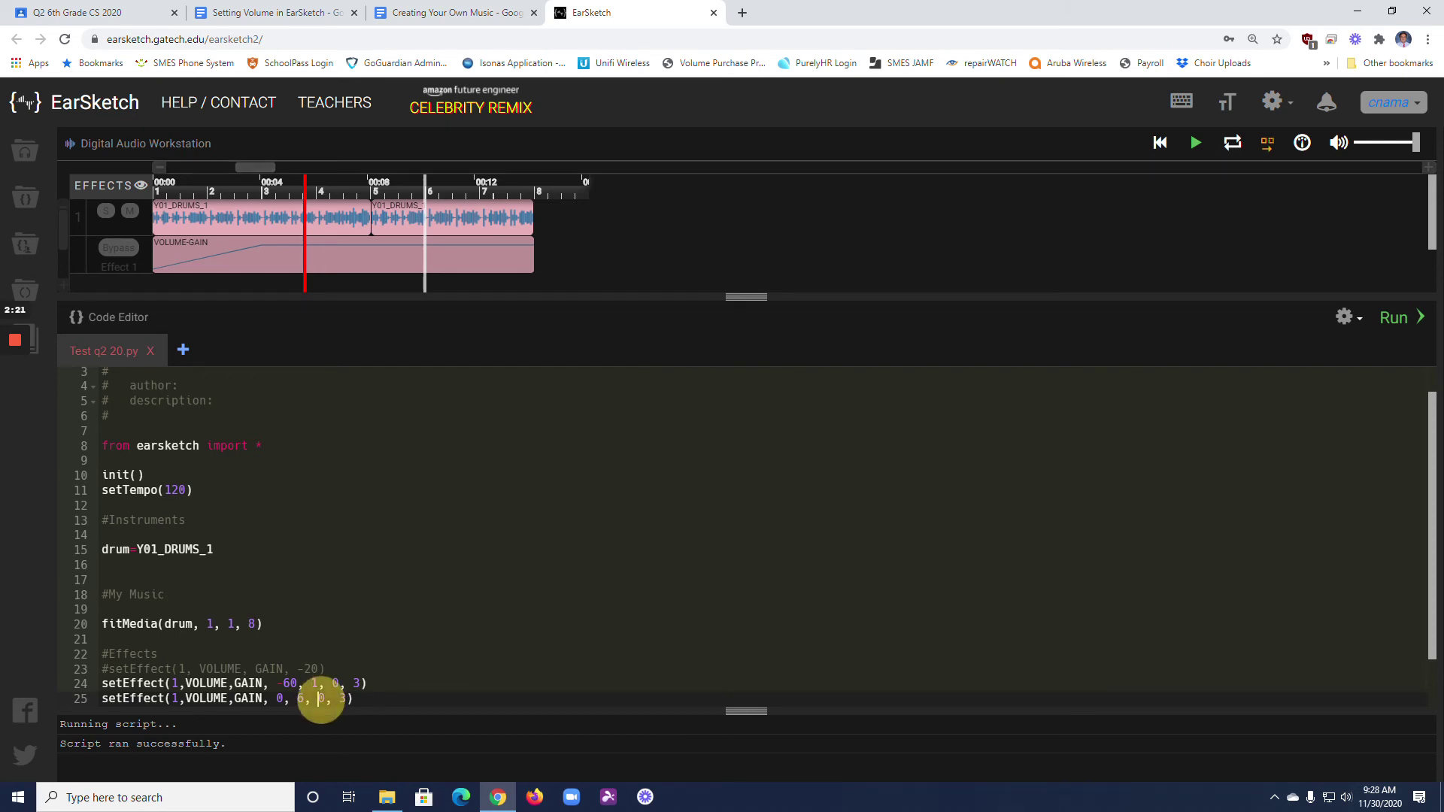
type("-60")
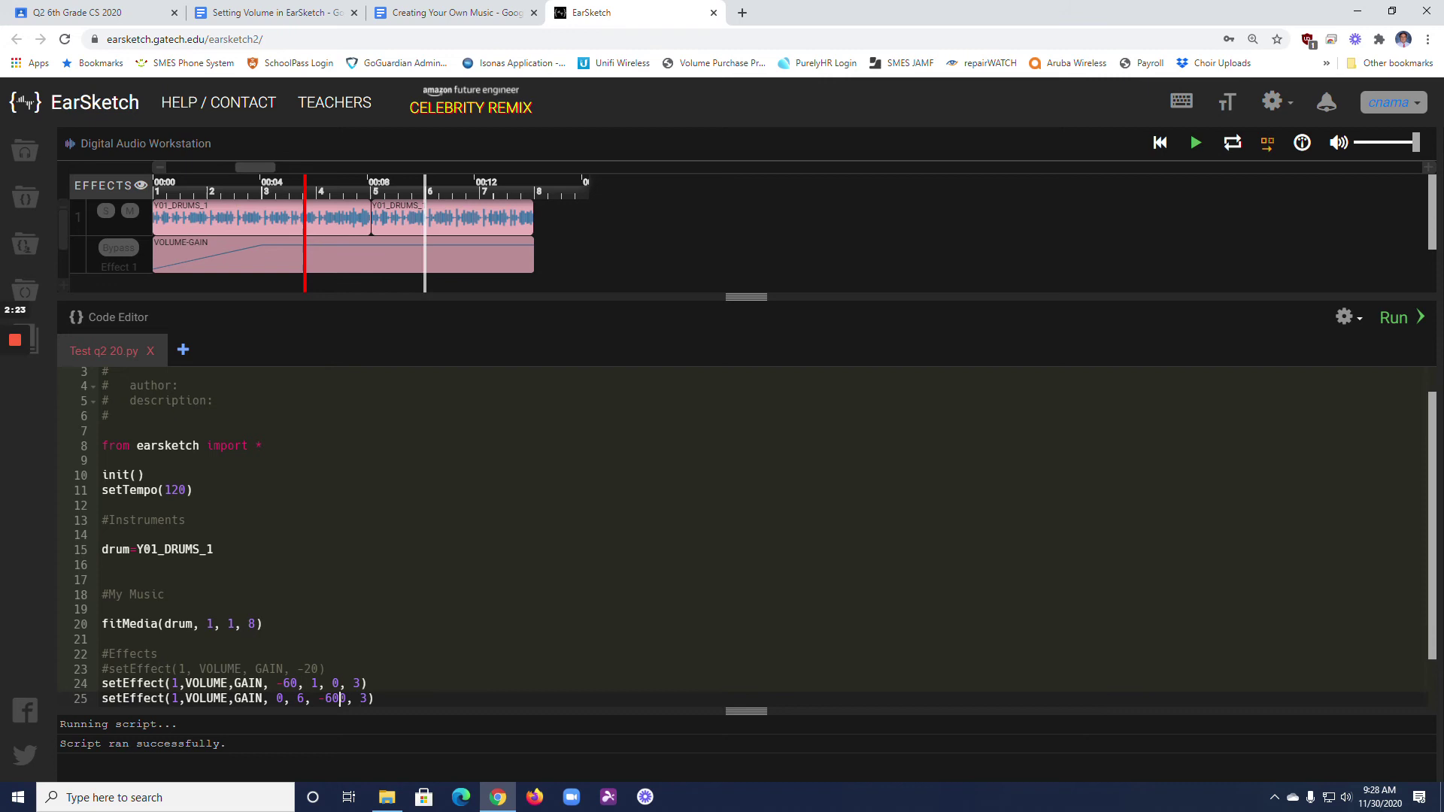
key("Delete")
left_click(352, 699)
key("Delete")
type("8")
Run both fade lines, play the drums from the start, then point out lines 24–25.
left_click(1399, 317)
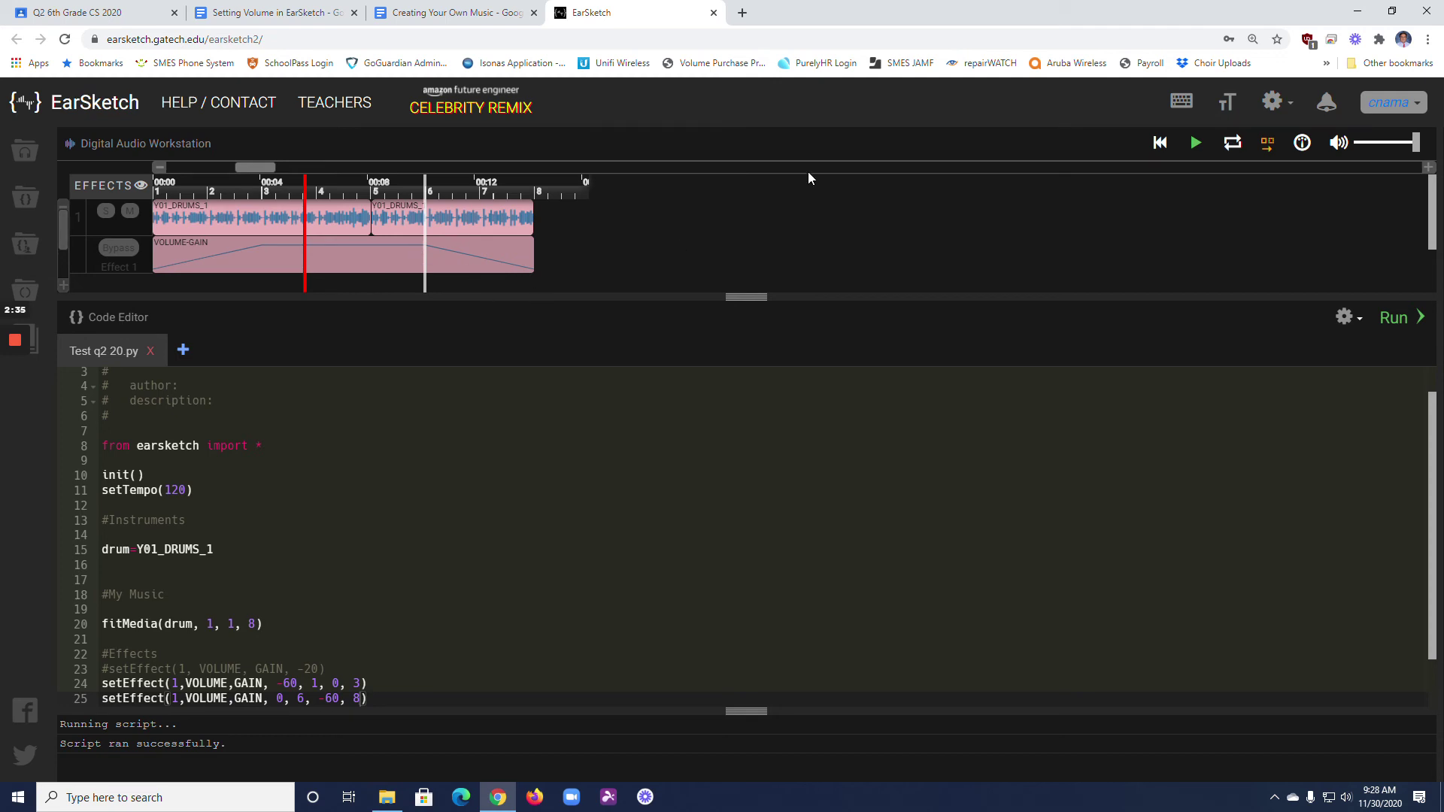
left_click(1160, 142)
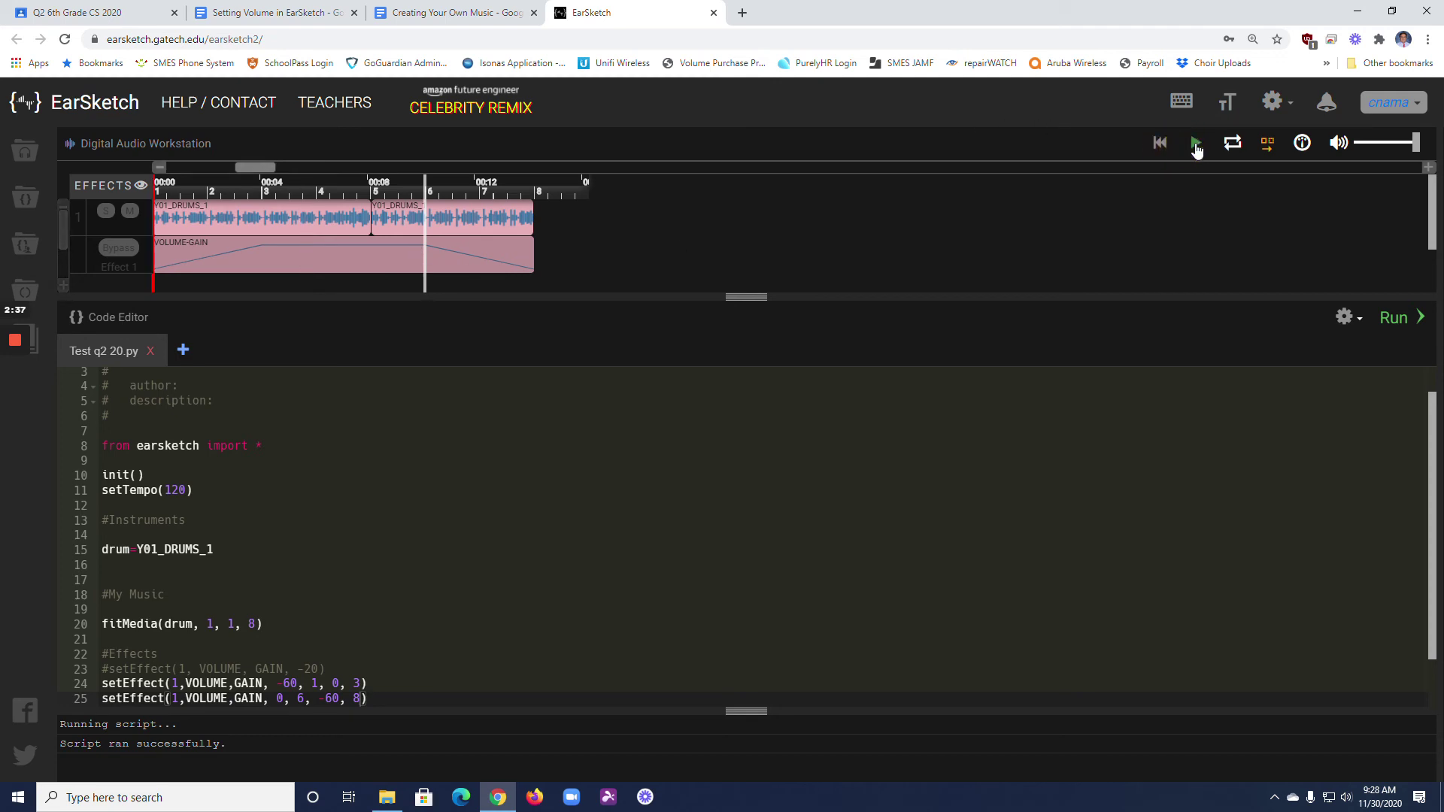
left_click(1195, 143)
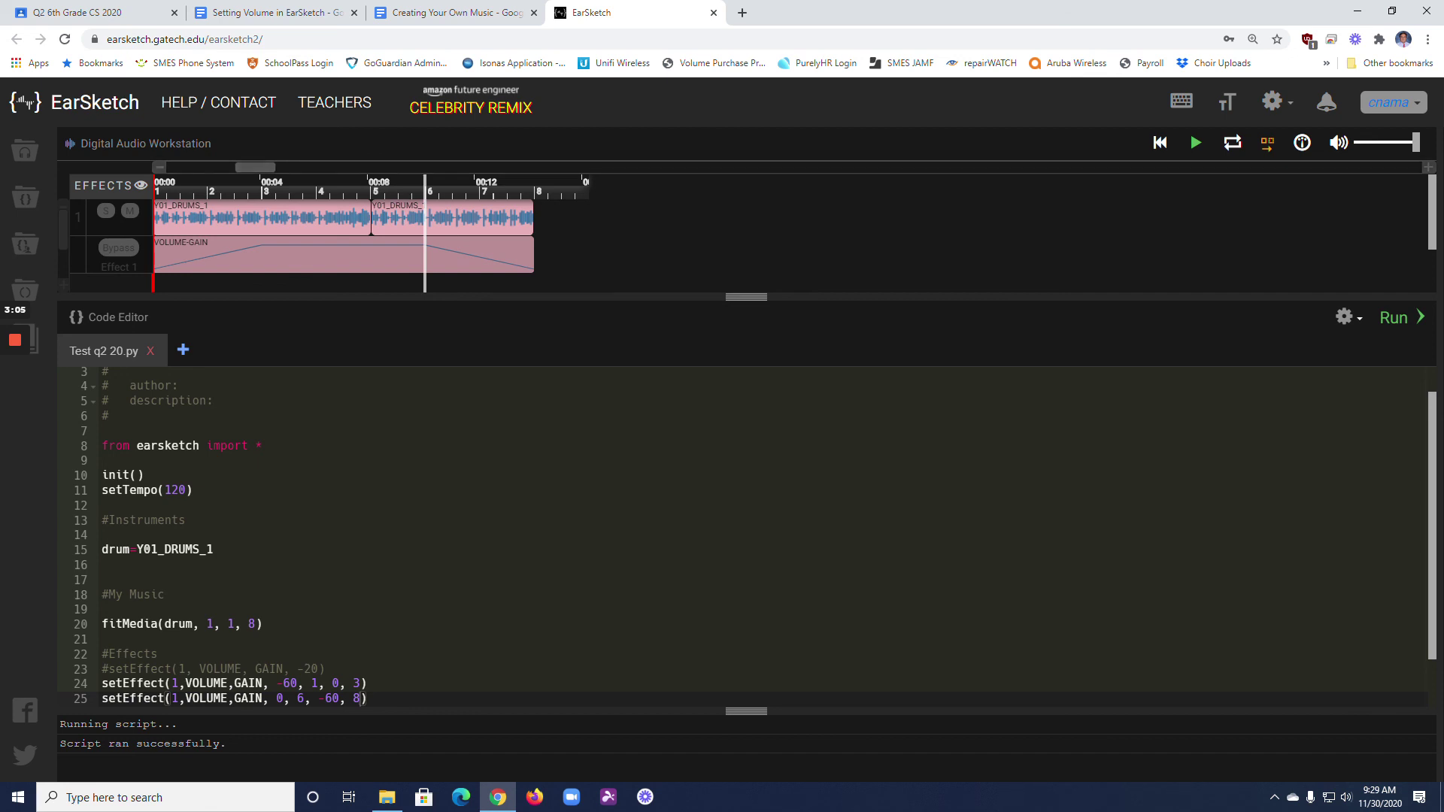
left_click(367, 683)
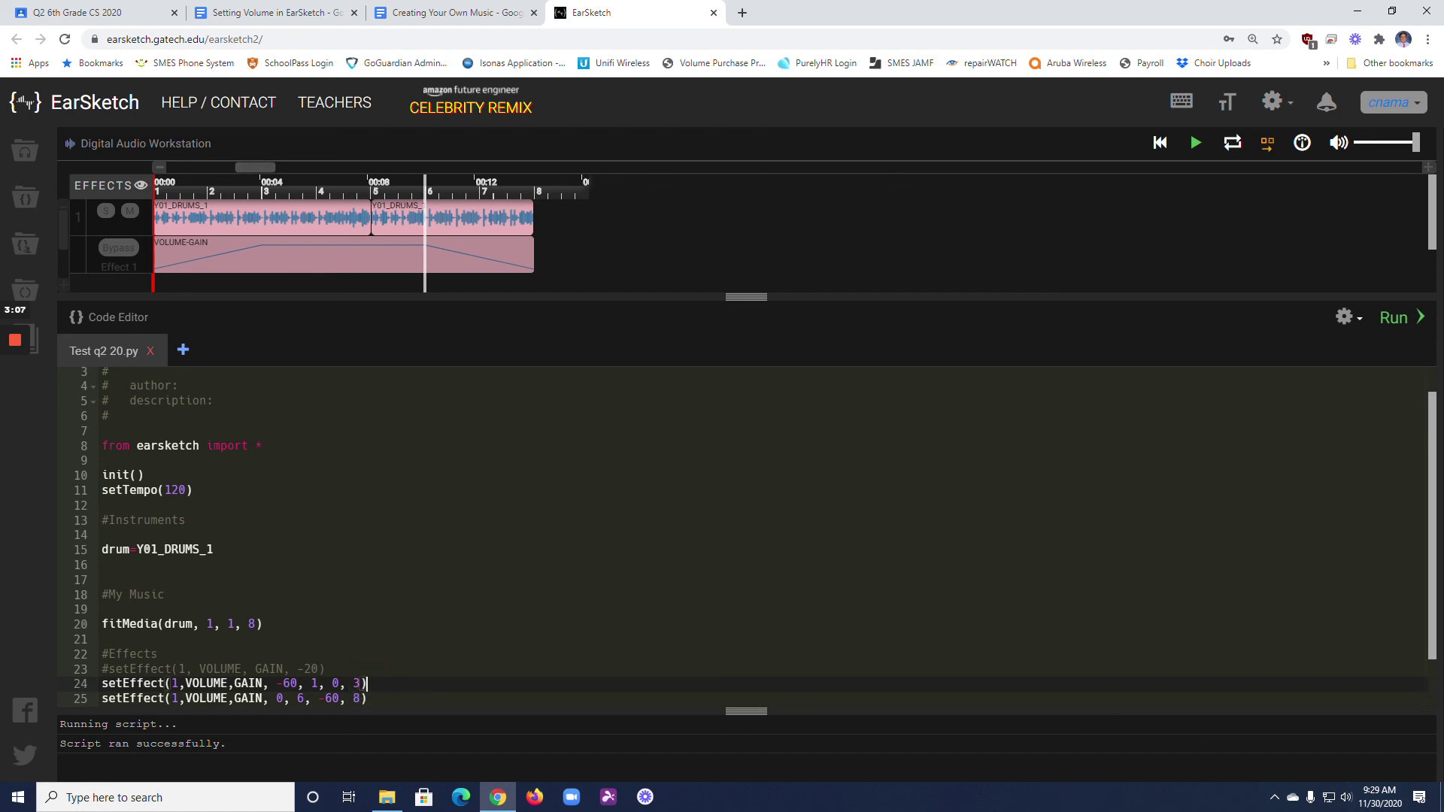
left_click(375, 700)
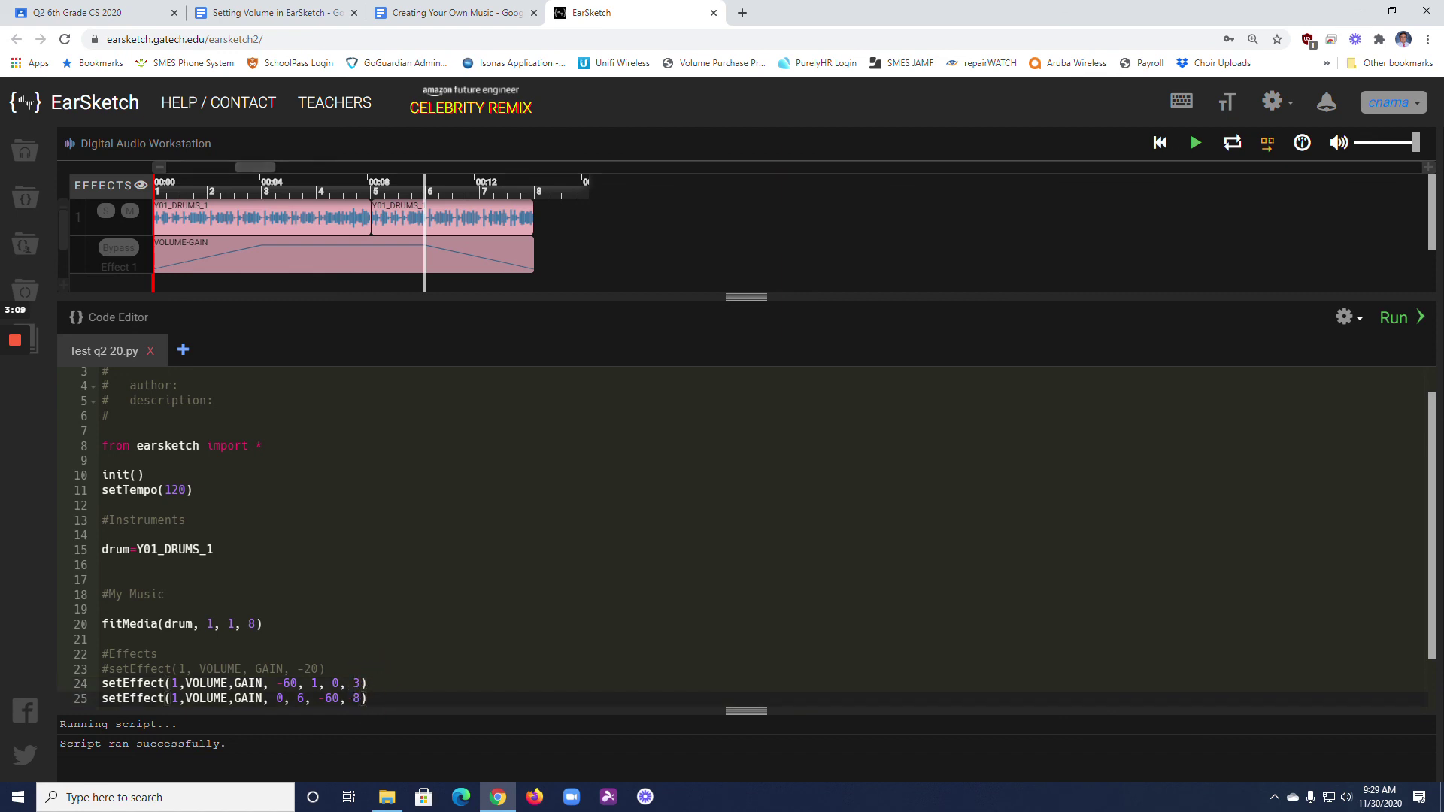